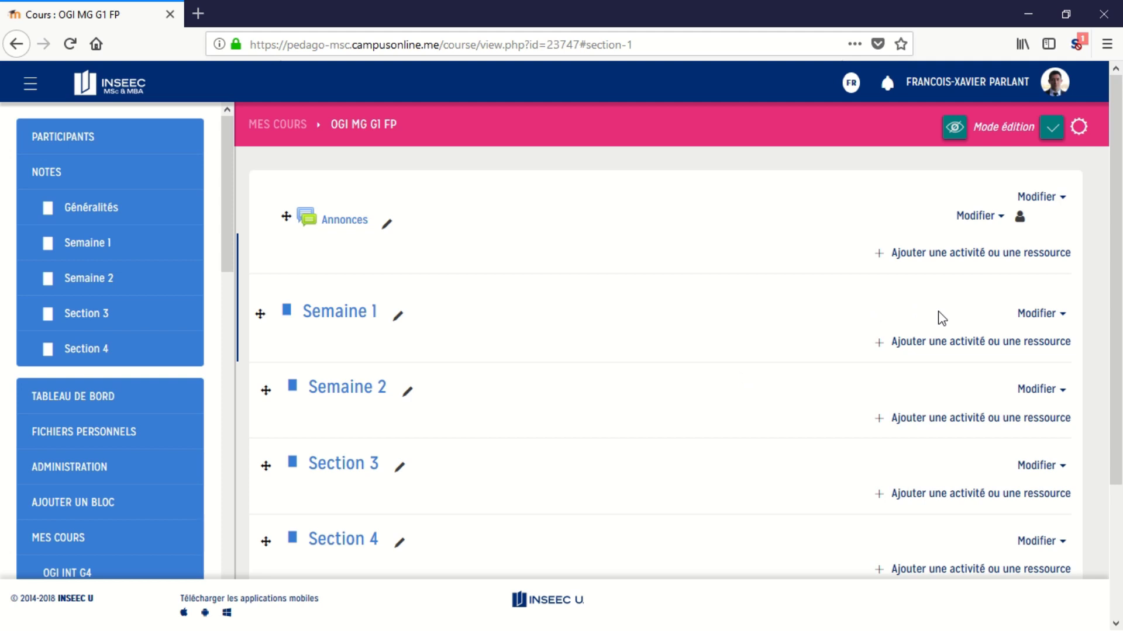
Add a Devoir activity to the Semaine 1 section of the course.
{"action": "left_click", "coordinate": [938, 343]}
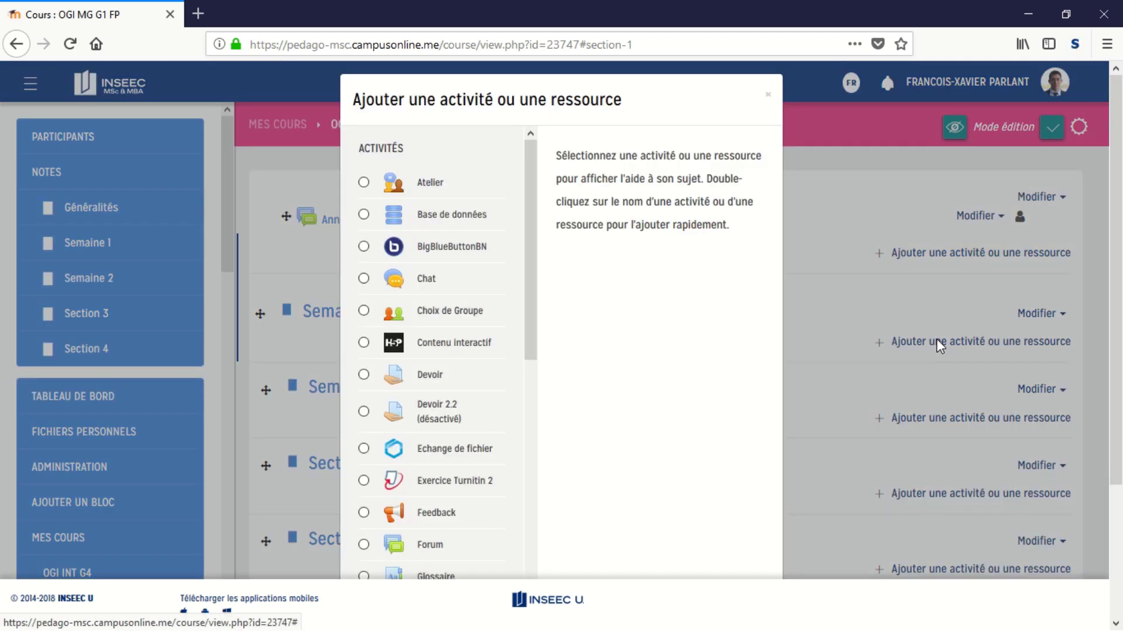
{"action": "left_click", "coordinate": [381, 374]}
{"action": "scroll", "coordinate": [535, 364], "scroll_direction": "down", "scroll_amount": 2}
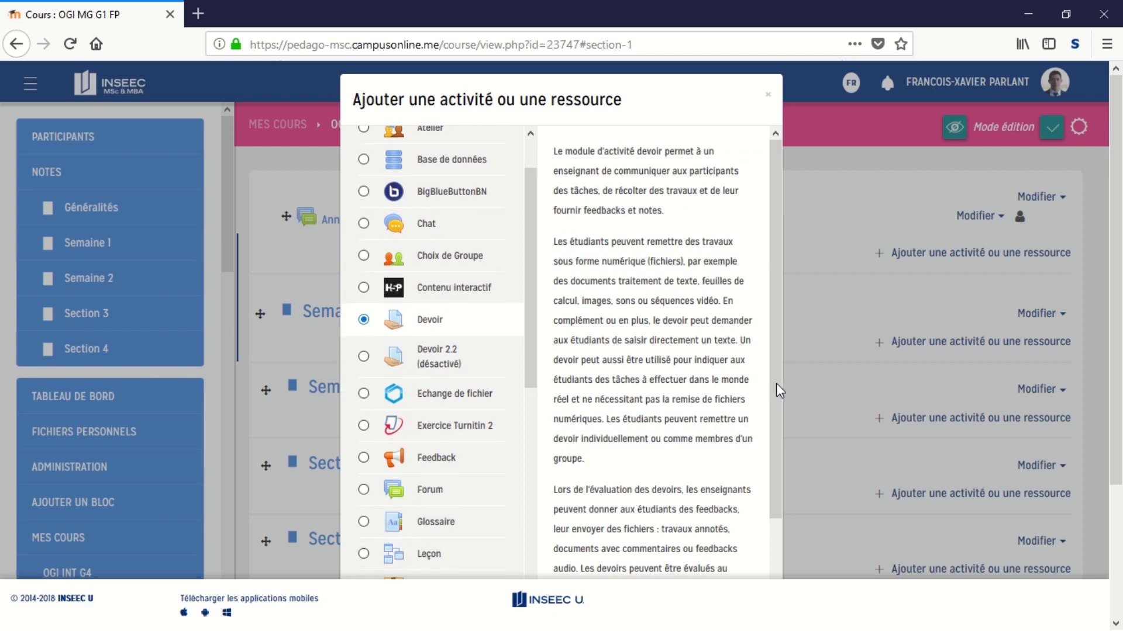
{"action": "scroll", "coordinate": [801, 388], "scroll_direction": "down", "scroll_amount": 3}
{"action": "left_click", "coordinate": [636, 457]}
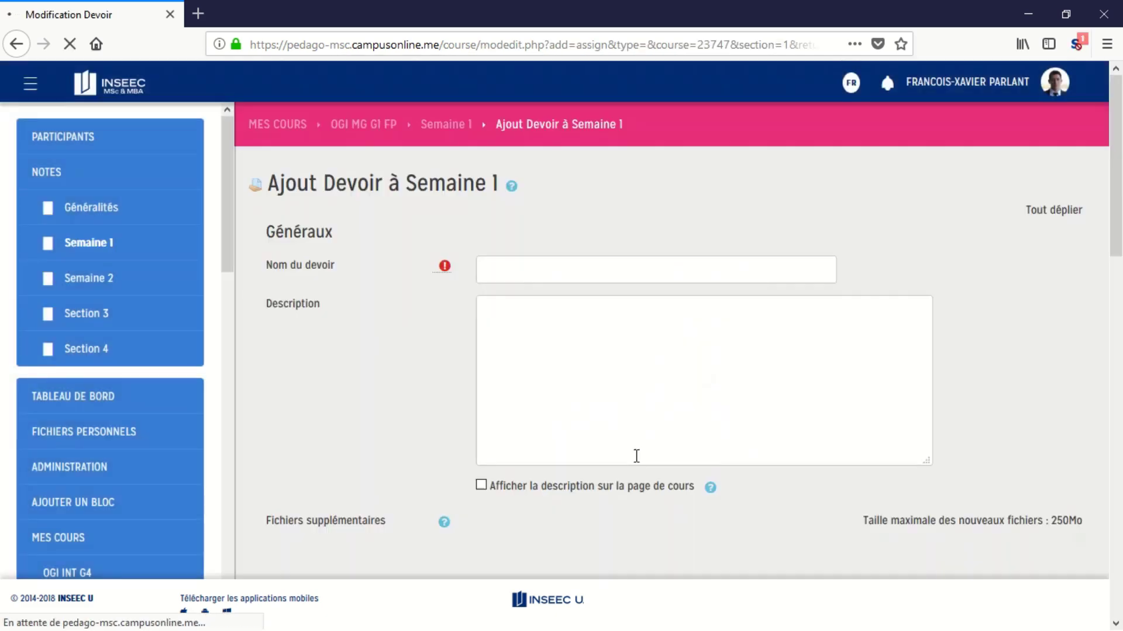
Name the new assignment "Grand Oral".
{"action": "left_click", "coordinate": [583, 270]}
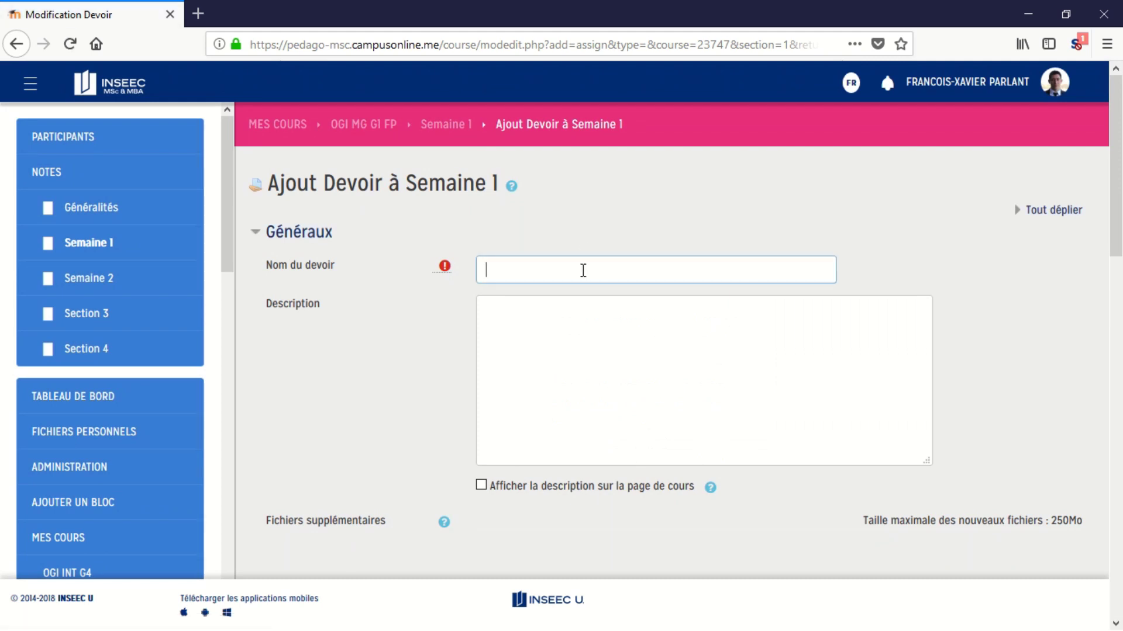
{"action": "type", "text": "Gra"}
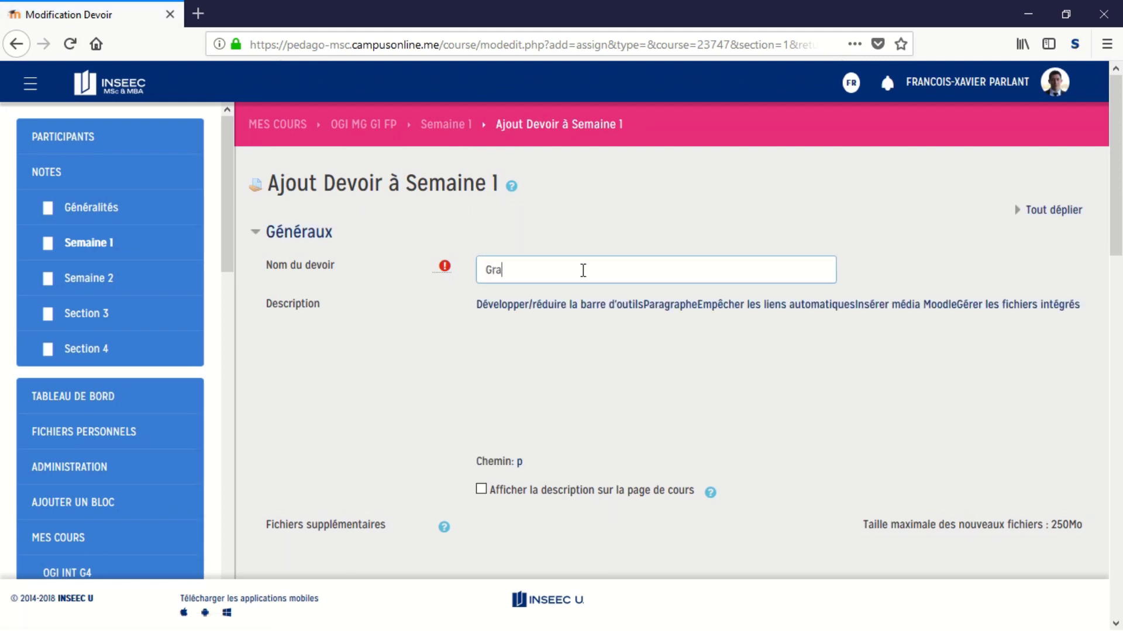
{"action": "type", "text": "nd Ora"}
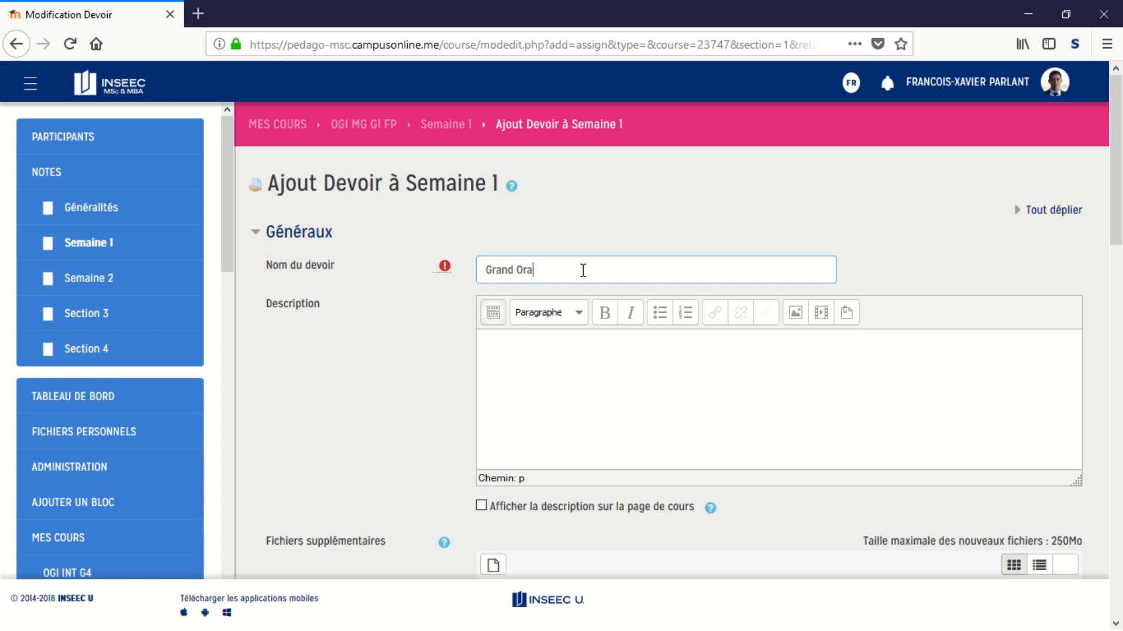
{"action": "type", "text": "l"}
Set the assignment's grading method to Grille d'évaluation in its Note settings, and save and display the assignment.
{"action": "scroll", "coordinate": [425, 386], "scroll_direction": "down", "scroll_amount": 1}
{"action": "scroll", "coordinate": [422, 383], "scroll_direction": "down", "scroll_amount": 10}
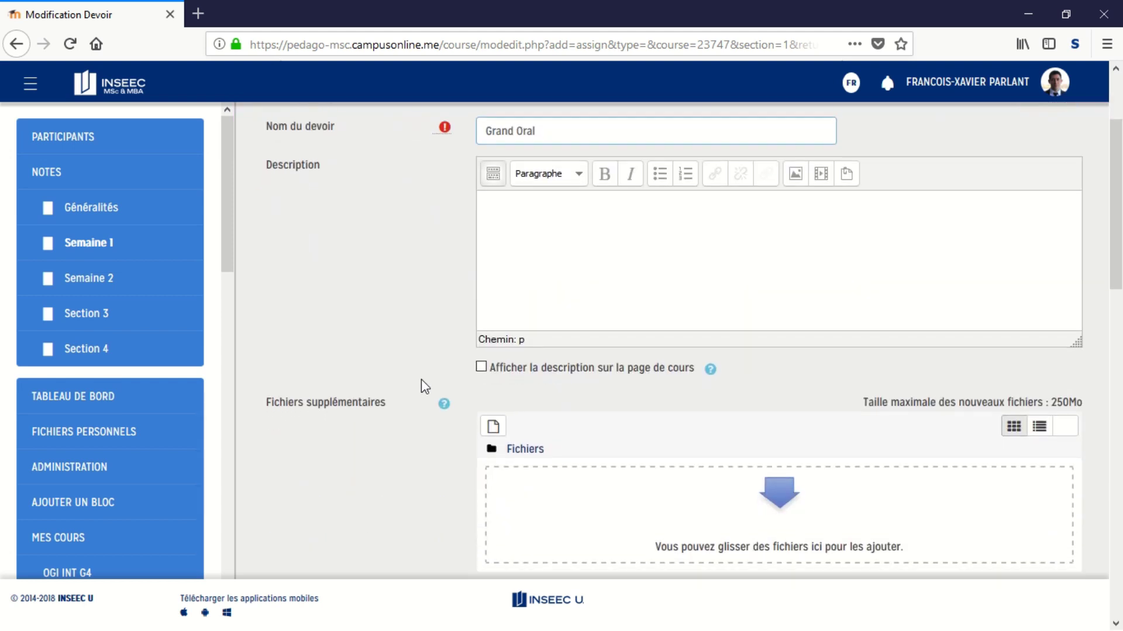
{"action": "scroll", "coordinate": [424, 386], "scroll_direction": "down", "scroll_amount": 6}
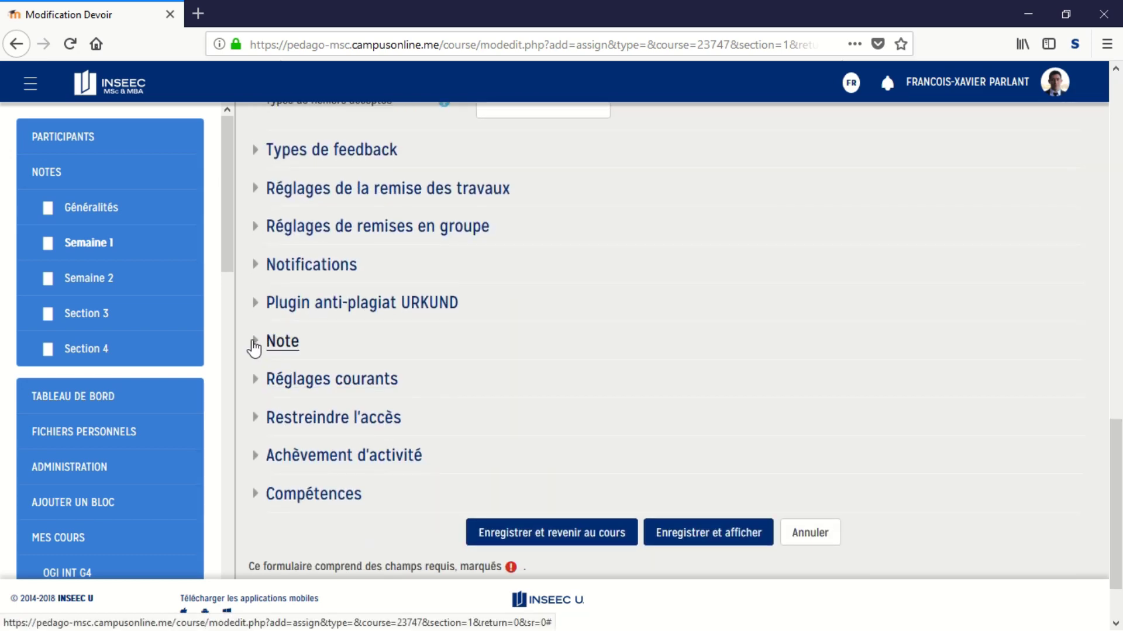
{"action": "left_click", "coordinate": [260, 348]}
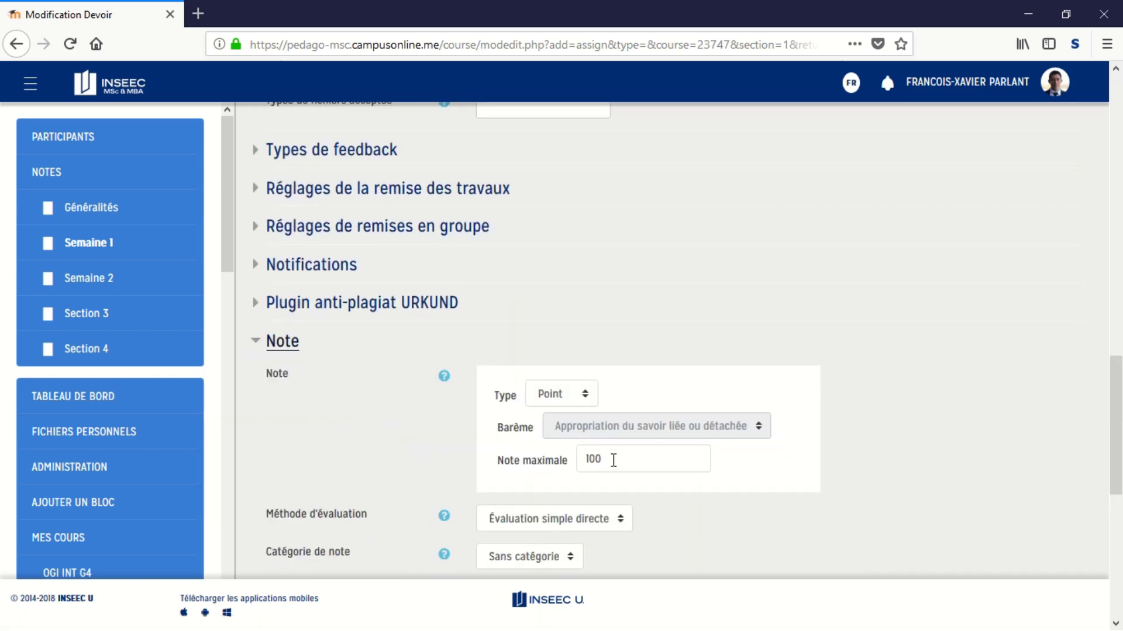
{"action": "scroll", "coordinate": [688, 511], "scroll_direction": "down", "scroll_amount": 3}
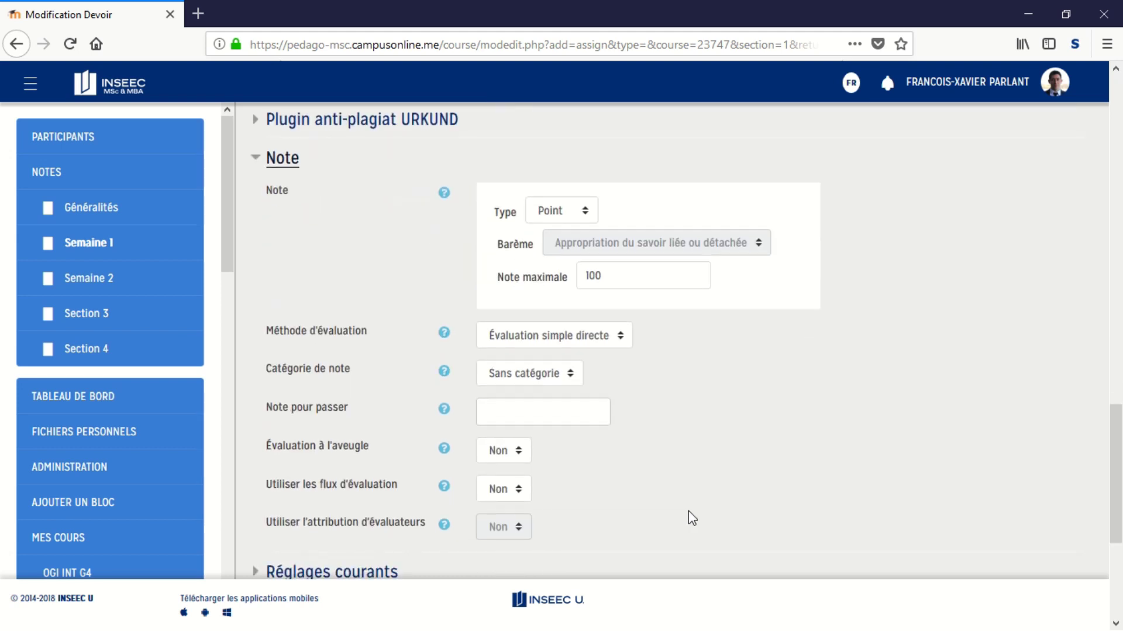
{"action": "left_click", "coordinate": [609, 339]}
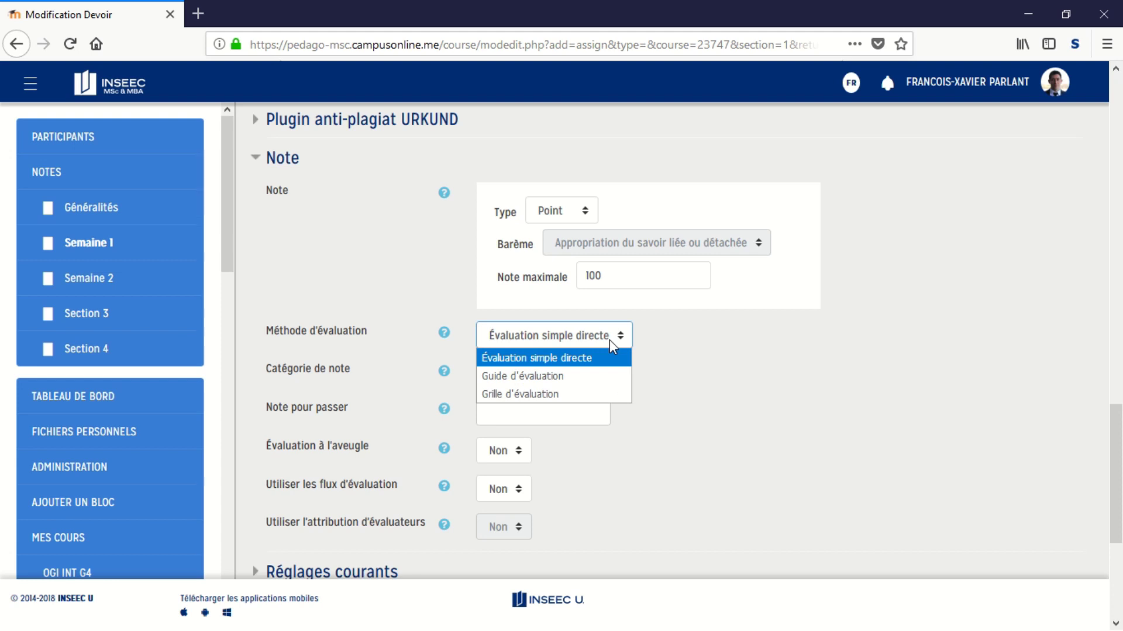
{"action": "left_click", "coordinate": [580, 397]}
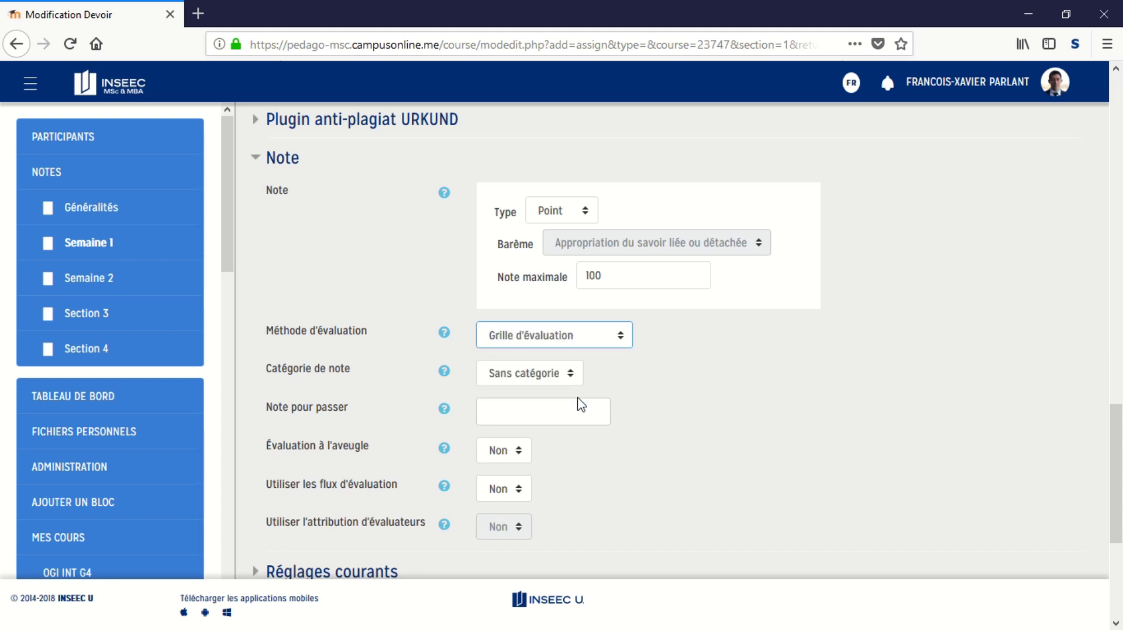
{"action": "scroll", "coordinate": [753, 471], "scroll_direction": "down", "scroll_amount": 5}
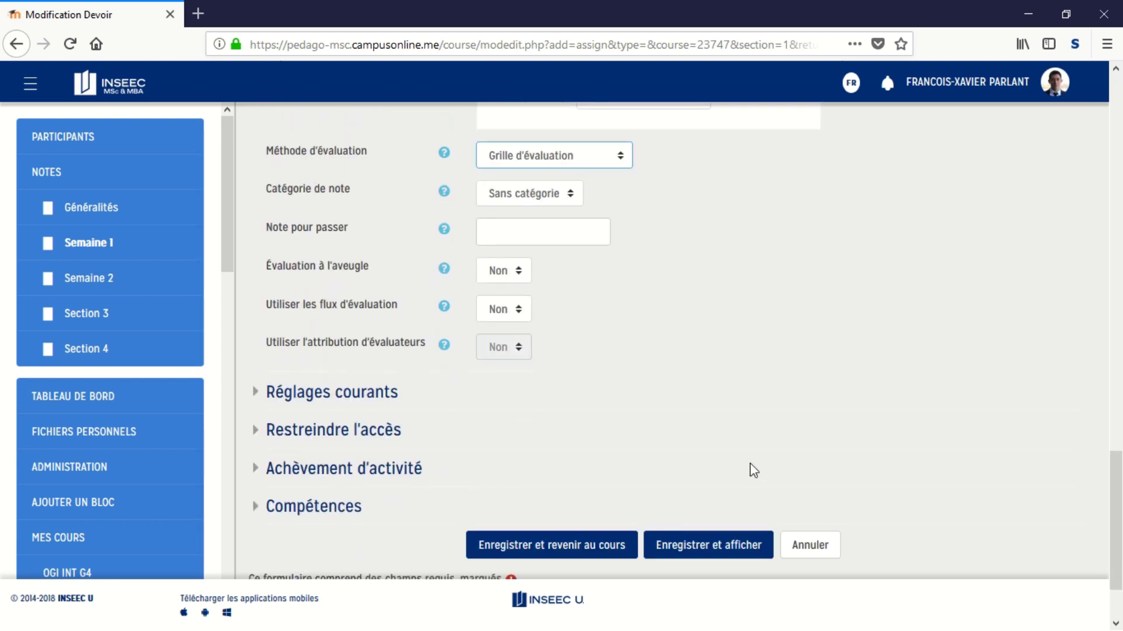
{"action": "left_click", "coordinate": [698, 454]}
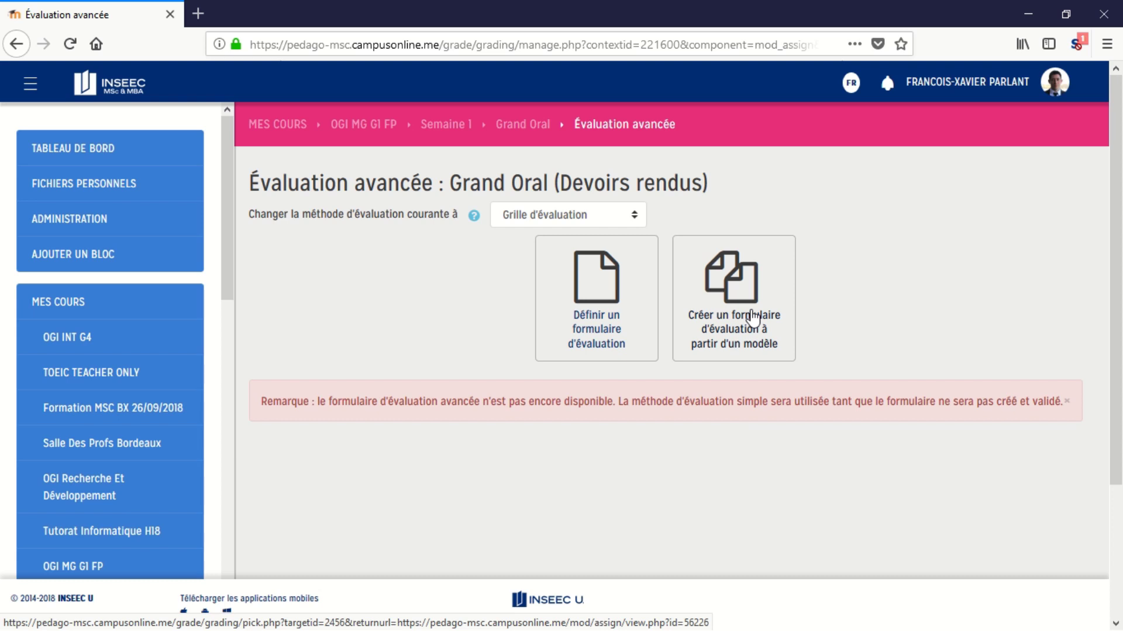
Define a new evaluation form named "Grille Grand Oral" and name its first criterion "Elocution".
{"action": "left_click", "coordinate": [610, 320]}
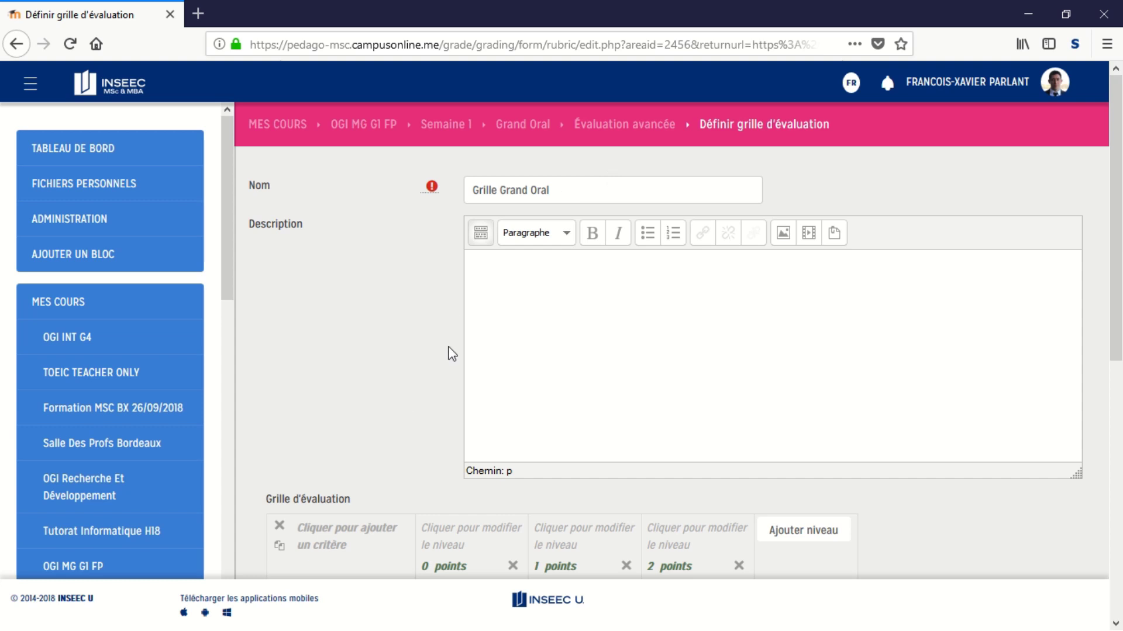
{"action": "scroll", "coordinate": [386, 433], "scroll_direction": "down", "scroll_amount": 2}
{"action": "scroll", "coordinate": [382, 427], "scroll_direction": "down", "scroll_amount": 1}
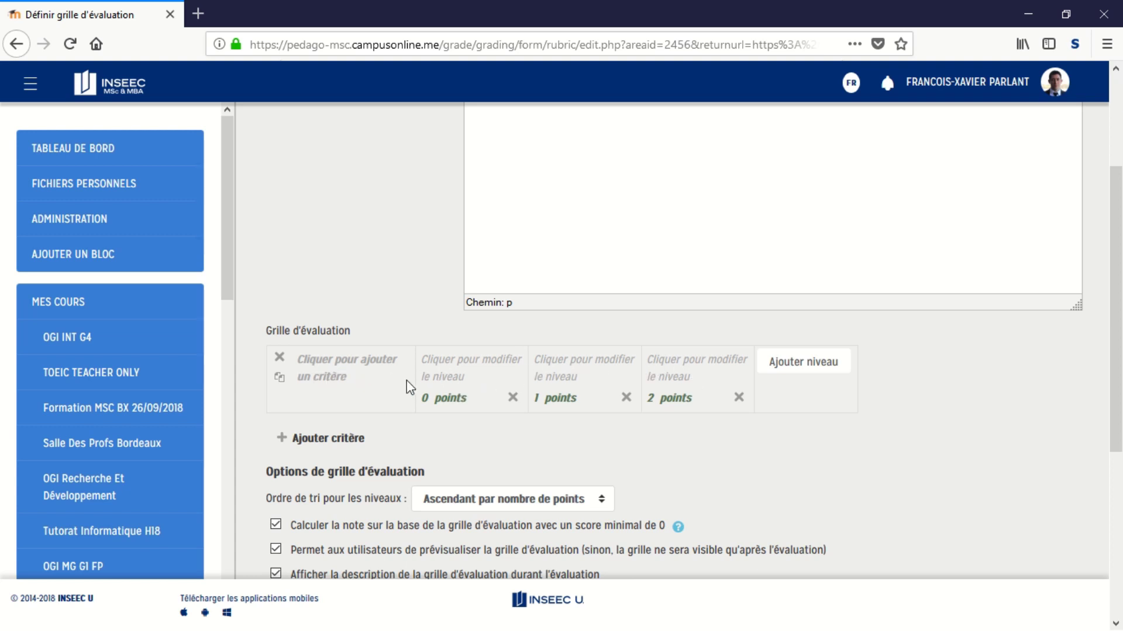
{"action": "left_click", "coordinate": [352, 374]}
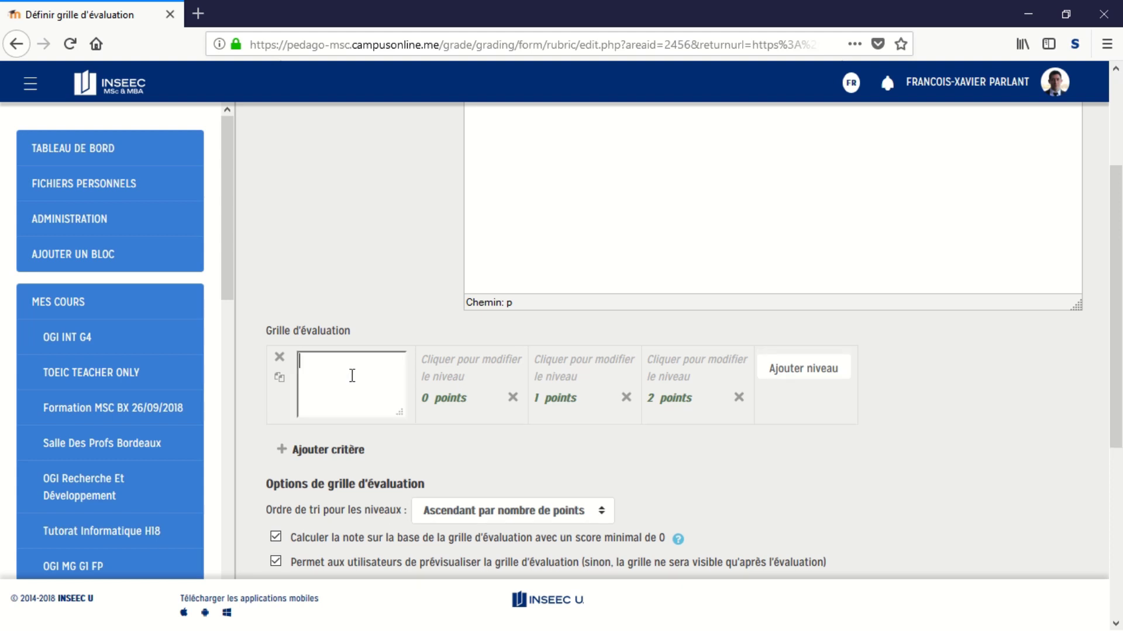
{"action": "type", "text": "Elocution"}
Describe the three Elocution levels as "Cherche ses mots", "Fluide" and "Professionnel et dynamique", in ascending order of points.
{"action": "left_click", "coordinate": [469, 369]}
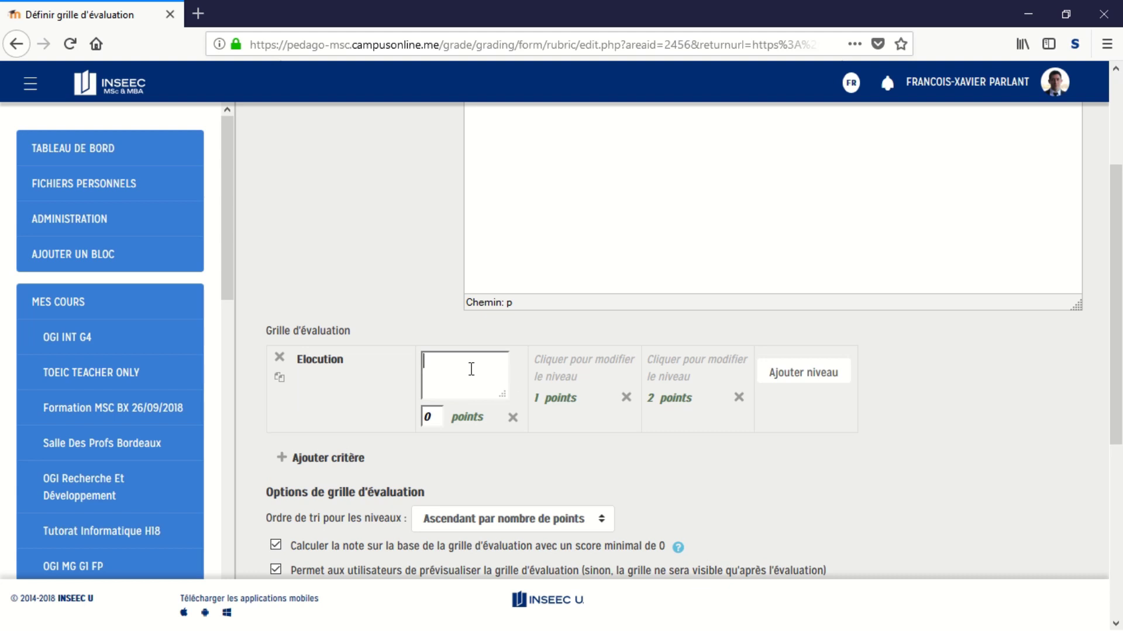
{"action": "type", "text": "Cherche ses mots"}
{"action": "left_click", "coordinate": [589, 362]}
{"action": "type", "text": "Flui"}
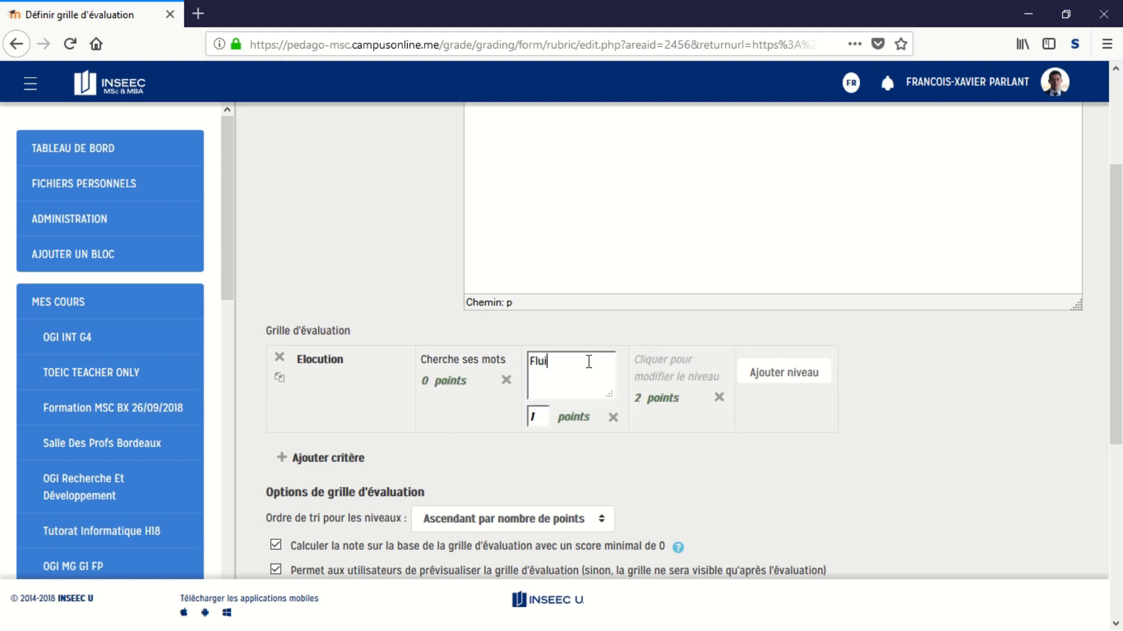
{"action": "type", "text": "de"}
{"action": "left_click", "coordinate": [640, 360]}
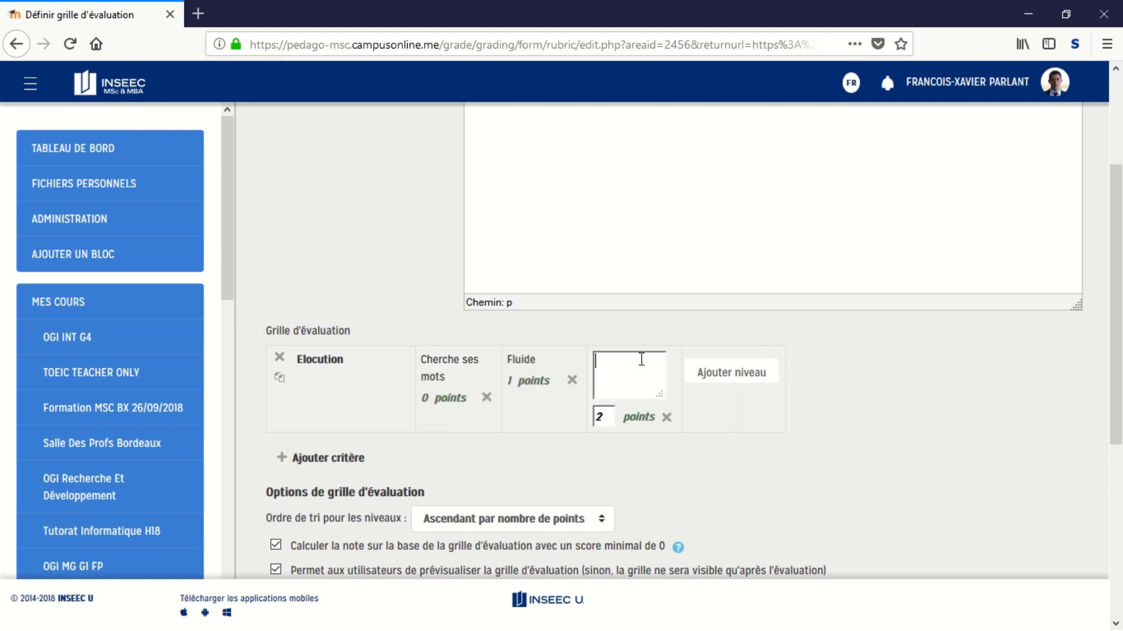
{"action": "type", "text": "Professionnel et dynamique"}
{"action": "left_click", "coordinate": [872, 383]}
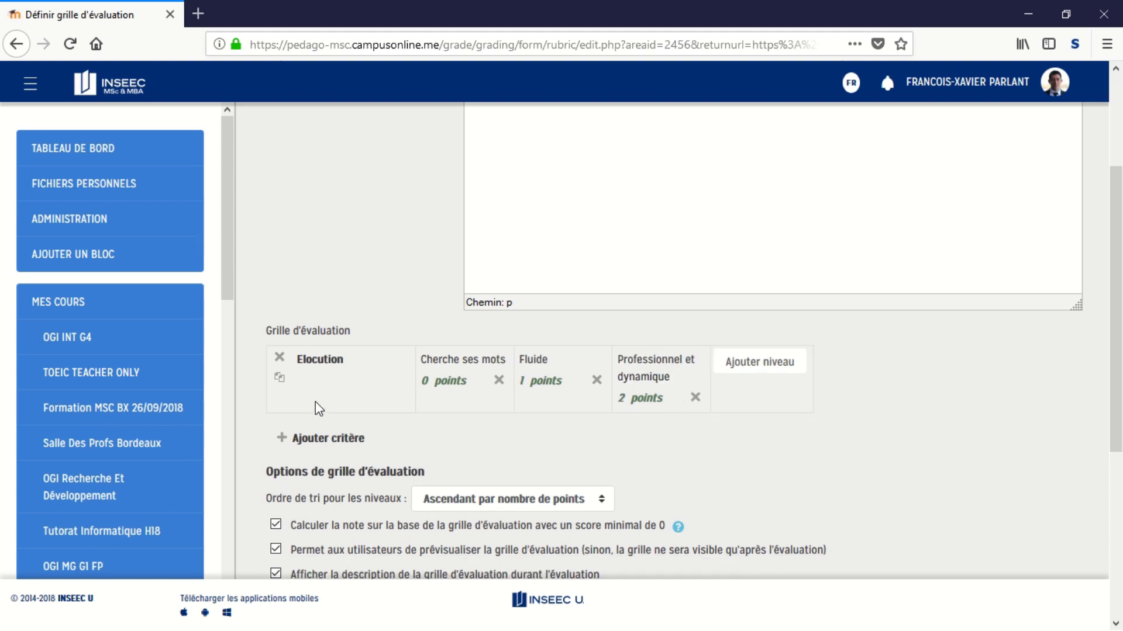
Duplicate the Elocution criterion and rename the copy "Argumentaire".
{"action": "left_click", "coordinate": [279, 377]}
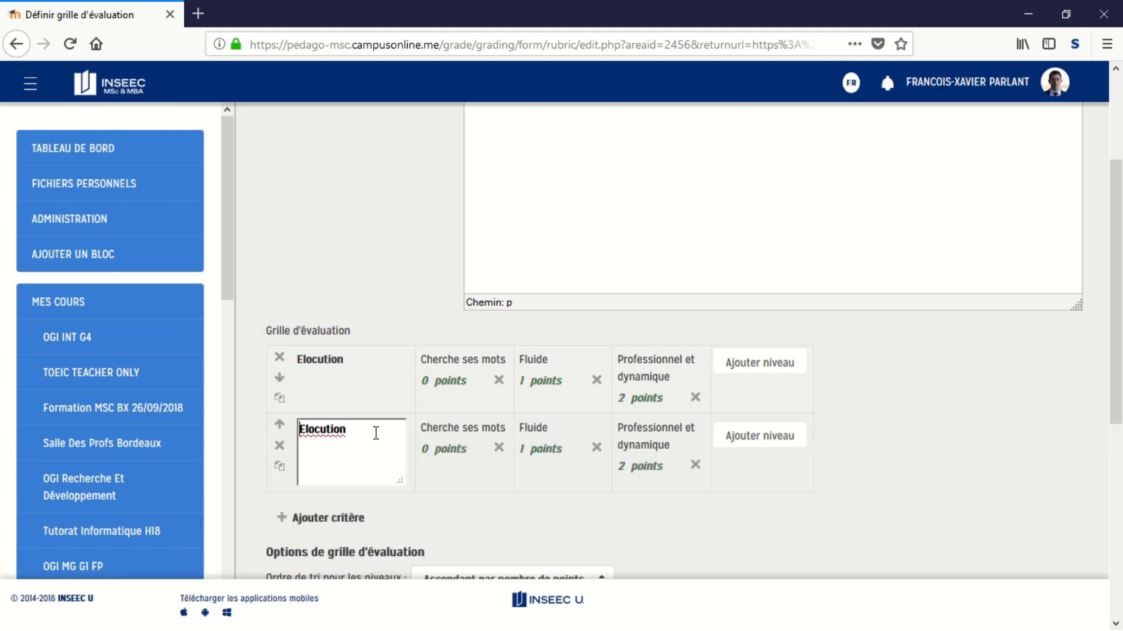
{"action": "left_click_drag", "start_coordinate": [376, 434], "coordinate": [267, 438]}
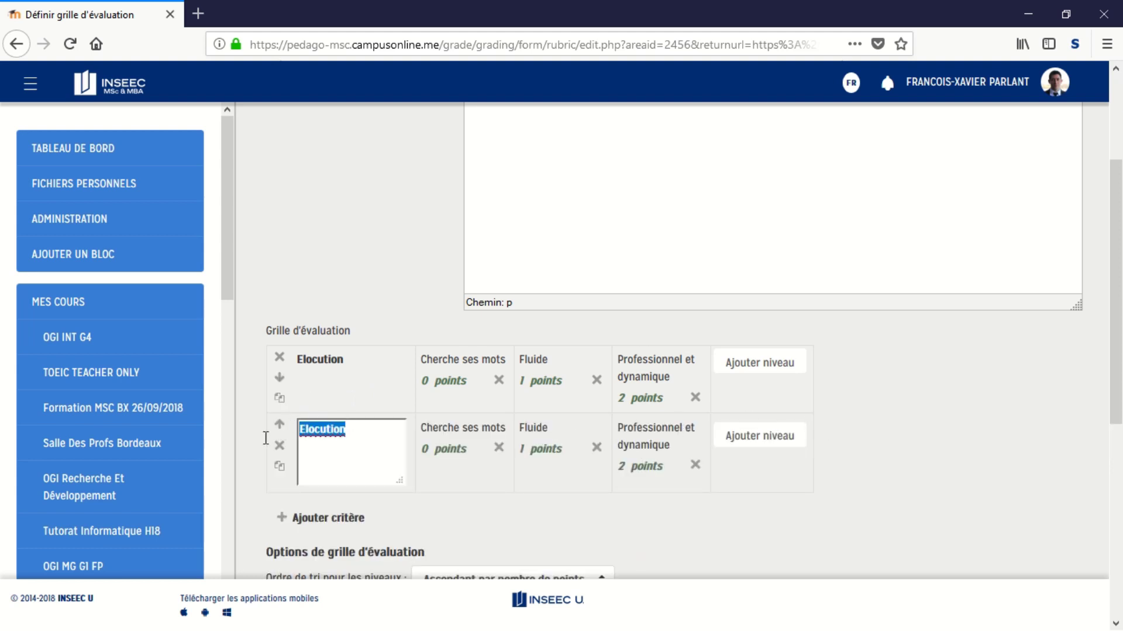
{"action": "type", "text": "Argumentaire"}
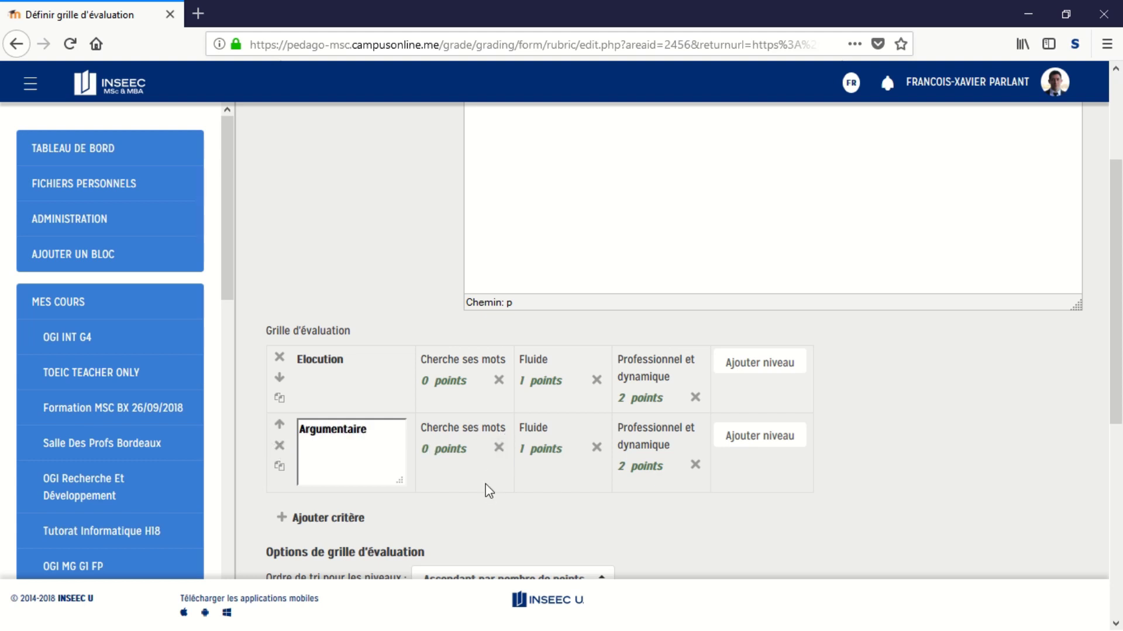
Set the three Argumentaire levels to 1, 3 and 6 points, and rename the middle level "Fouillés".
{"action": "left_click", "coordinate": [459, 452]}
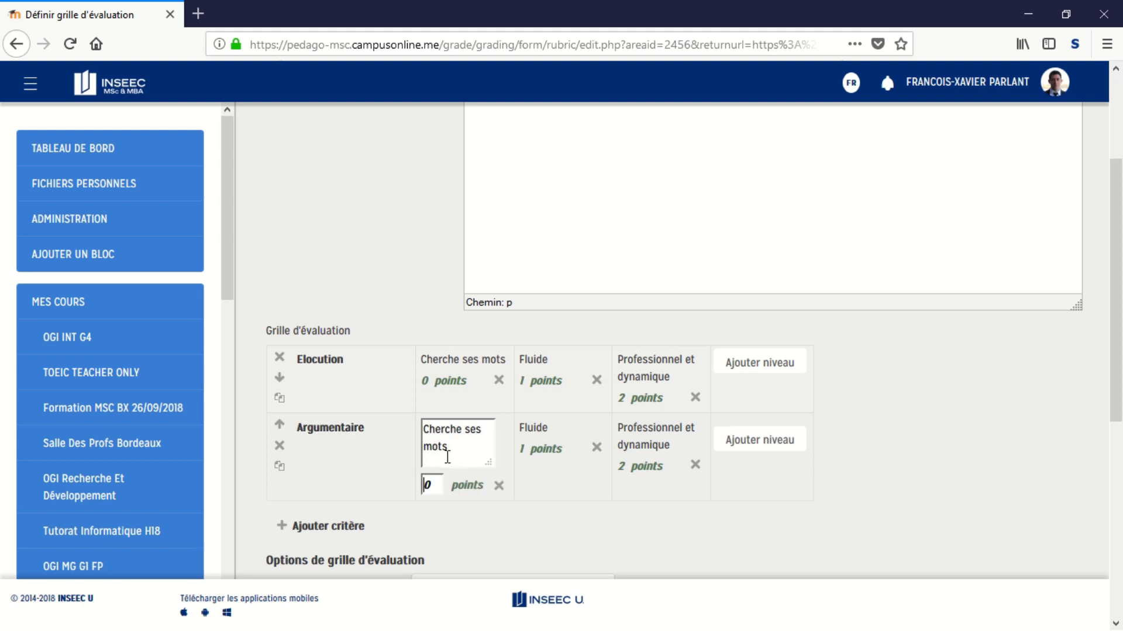
{"action": "key", "text": "BackSpace"}
{"action": "type", "text": "1"}
{"action": "left_click", "coordinate": [535, 447]}
{"action": "left_click_drag", "start_coordinate": [565, 429], "coordinate": [502, 430]}
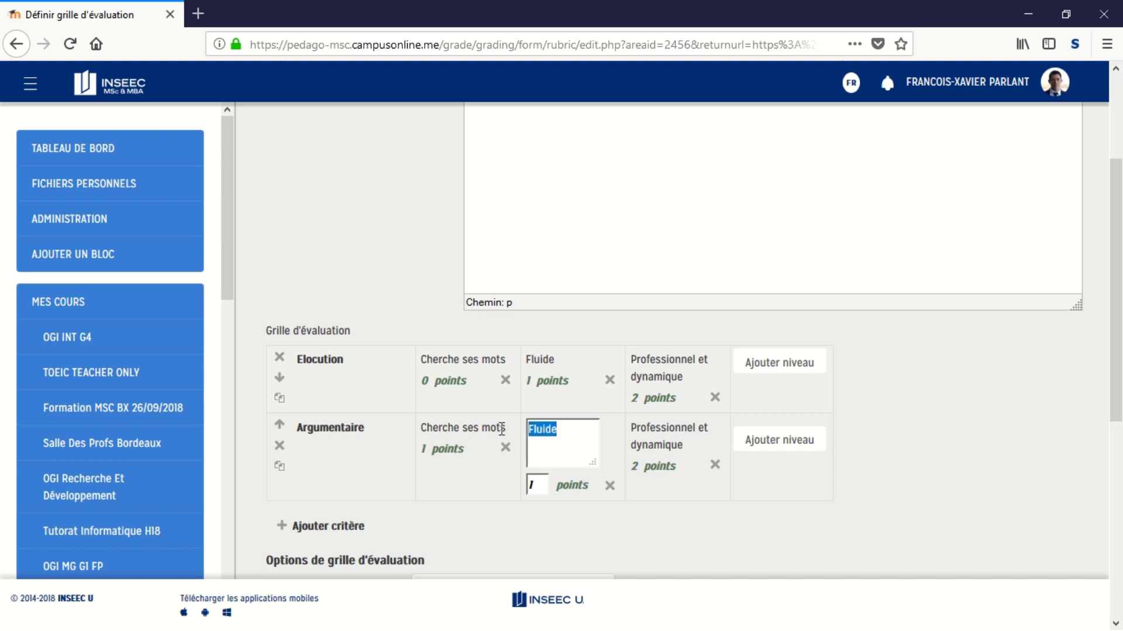
{"action": "type", "text": "Fouillés"}
{"action": "double_click", "coordinate": [535, 484]}
{"action": "type", "text": "3"}
{"action": "left_click", "coordinate": [687, 440]}
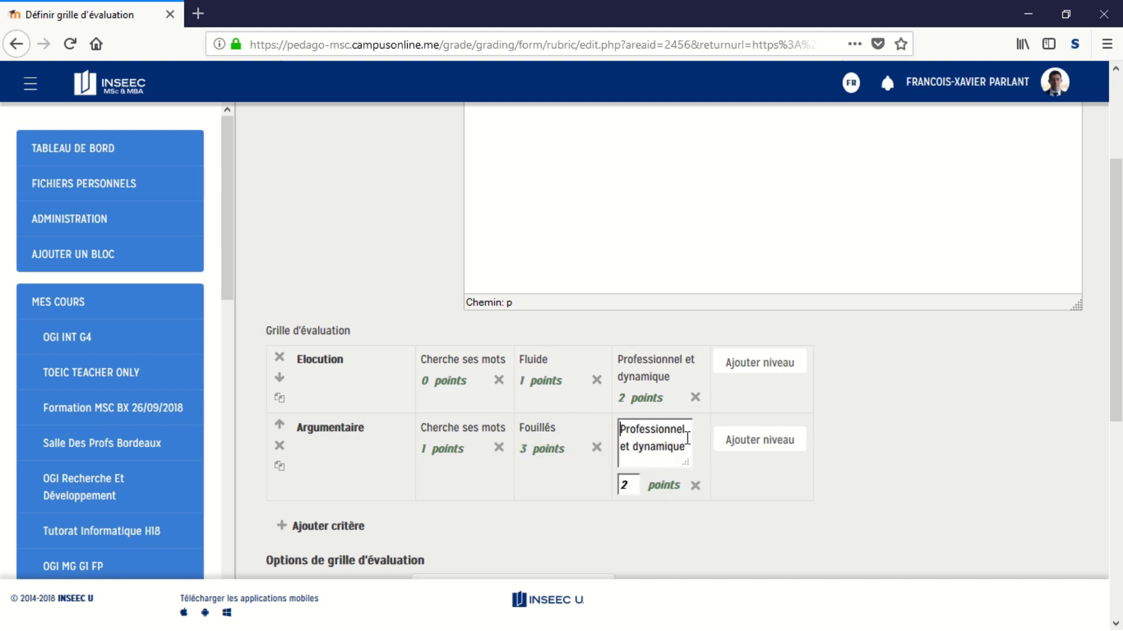
{"action": "double_click", "coordinate": [618, 485]}
{"action": "type", "text": "6"}
{"action": "left_click", "coordinate": [993, 392]}
Add a fourth level to the Argumentaire criterion and delete it again.
{"action": "left_click", "coordinate": [781, 437]}
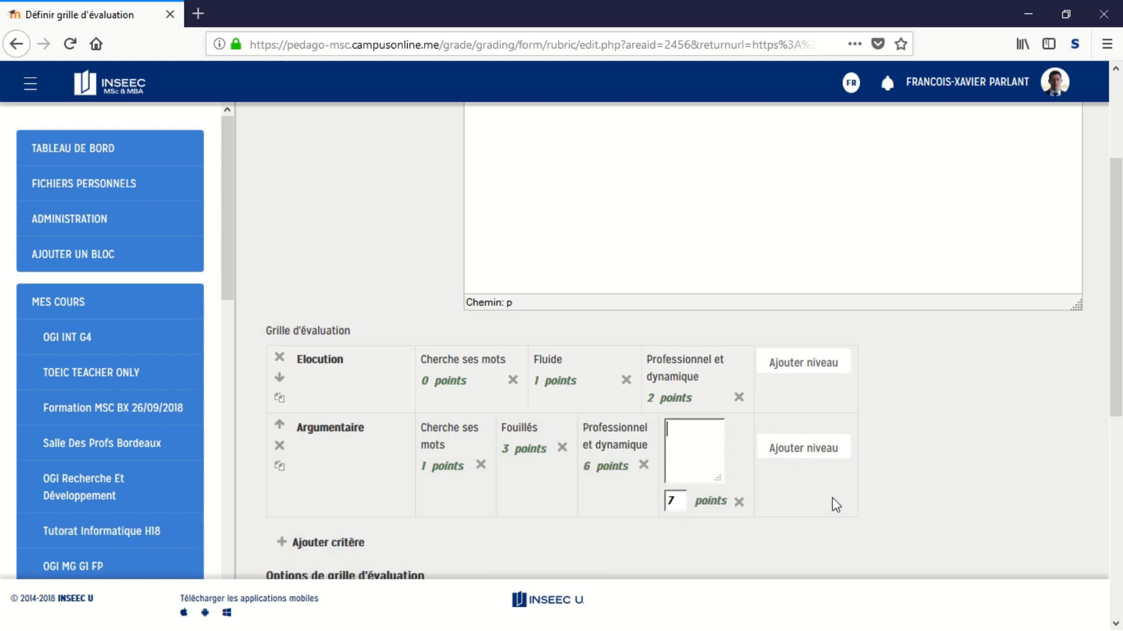
{"action": "scroll", "coordinate": [833, 497], "scroll_direction": "down", "scroll_amount": 3}
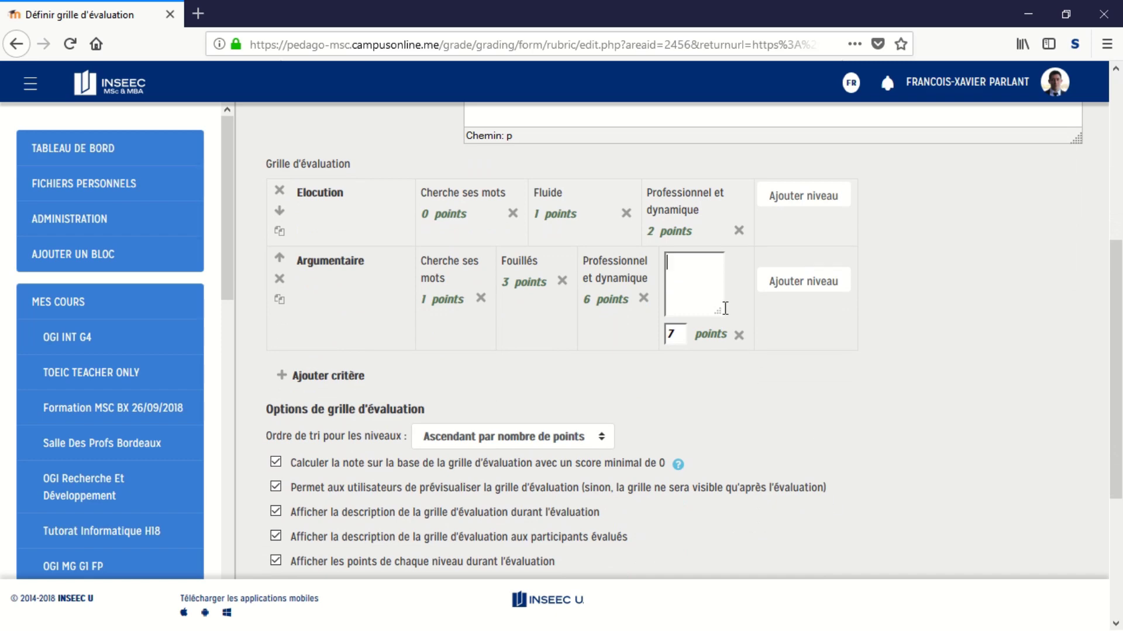
{"action": "left_click", "coordinate": [739, 336]}
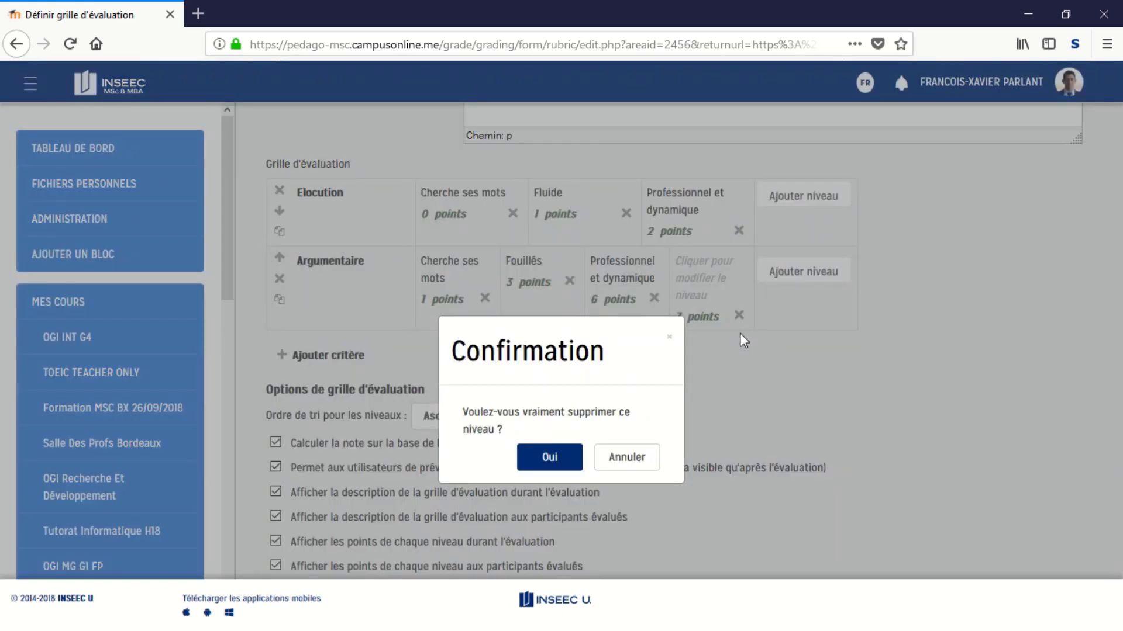
{"action": "left_click", "coordinate": [565, 458]}
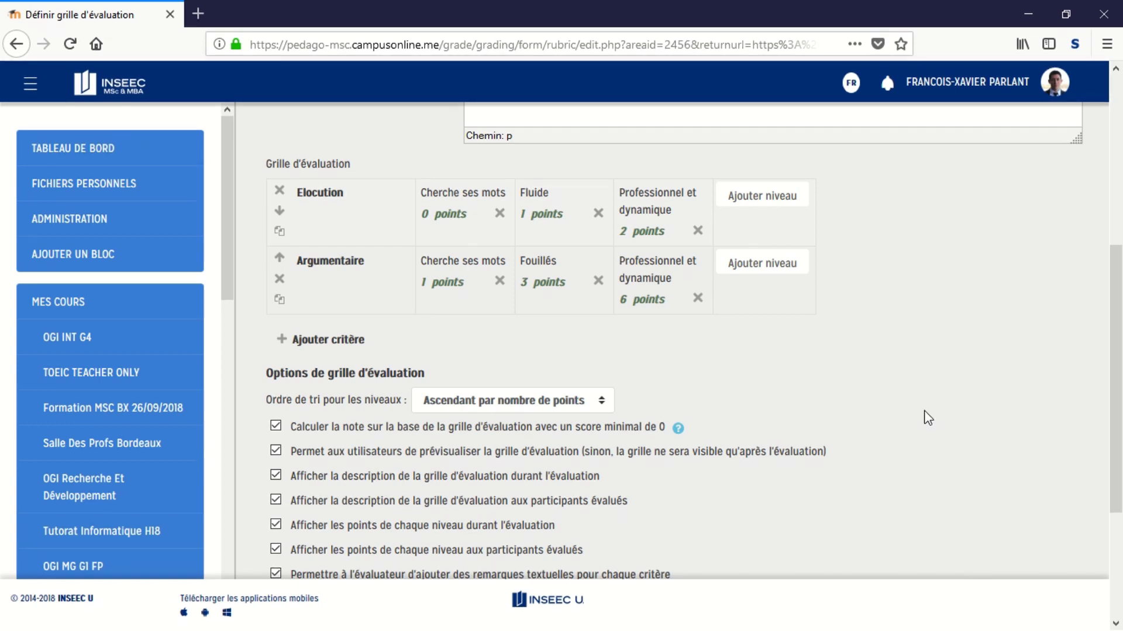
Save the rubric and open the Grand Oral assignment's student grading page with the grading panel at full width.
{"action": "scroll", "coordinate": [927, 417], "scroll_direction": "down", "scroll_amount": 3}
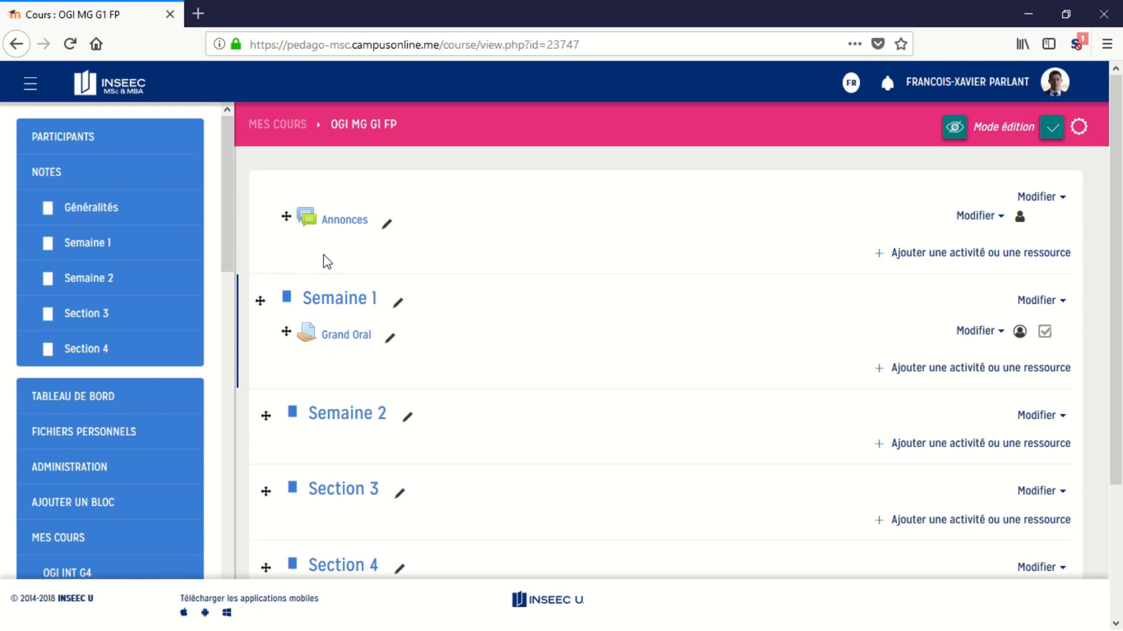
{"action": "left_click", "coordinate": [344, 338]}
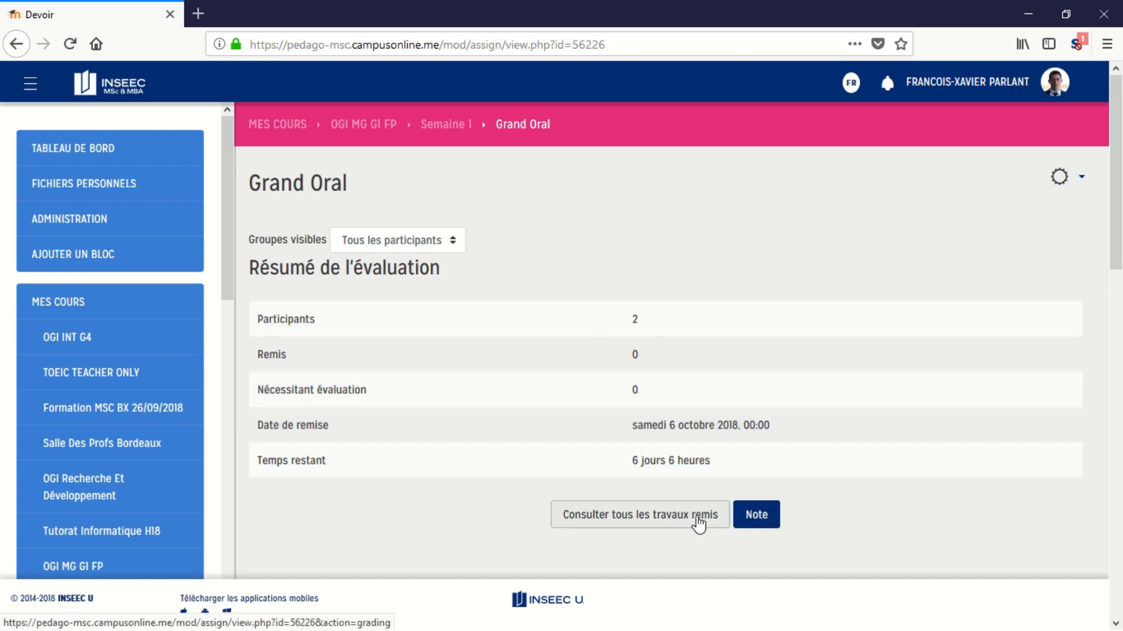
{"action": "left_click", "coordinate": [760, 517]}
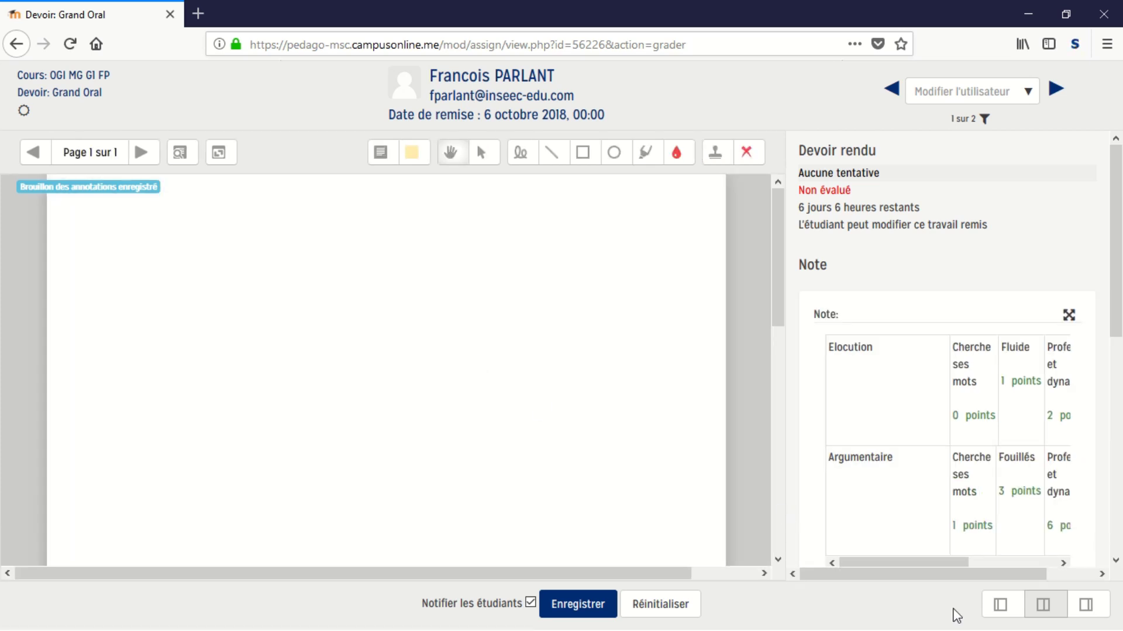
{"action": "left_click", "coordinate": [1000, 605]}
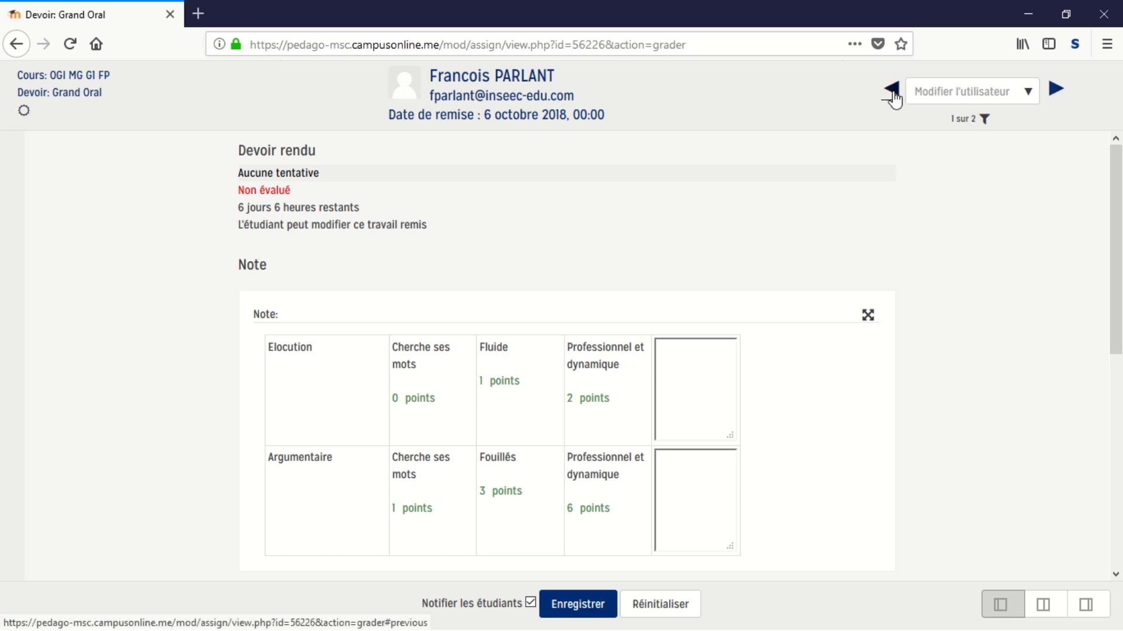
Turn off student notification and rate the first student "Fluide" (1 point) for Elocution and "Professionnel et dynamique" (6 points) for Argumentaire.
{"action": "left_click", "coordinate": [531, 604]}
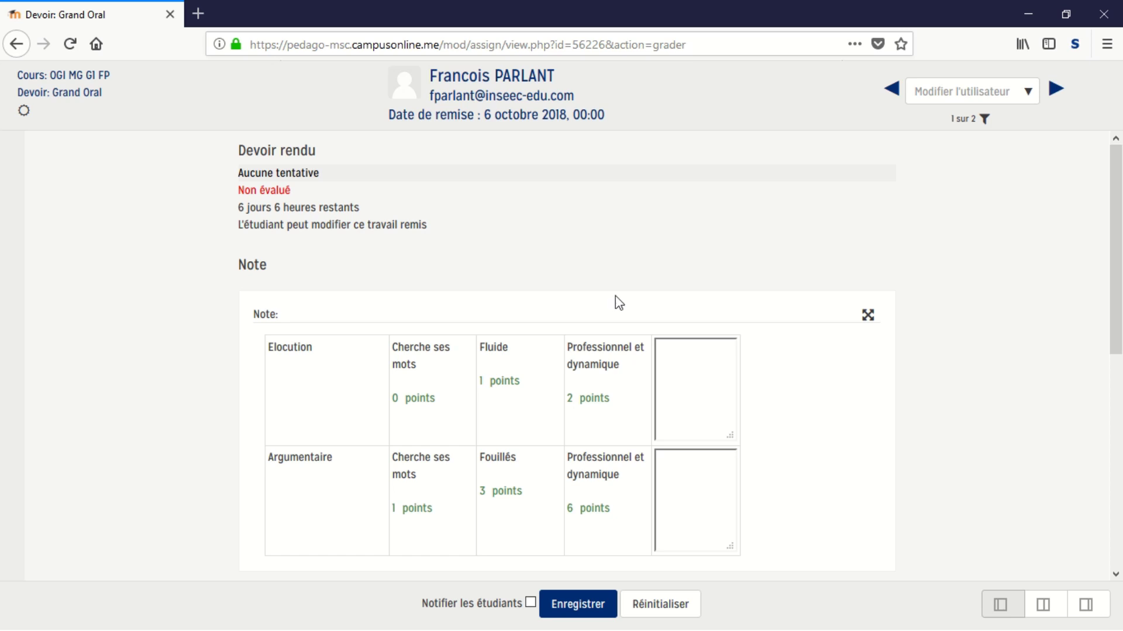
{"action": "left_click", "coordinate": [528, 408]}
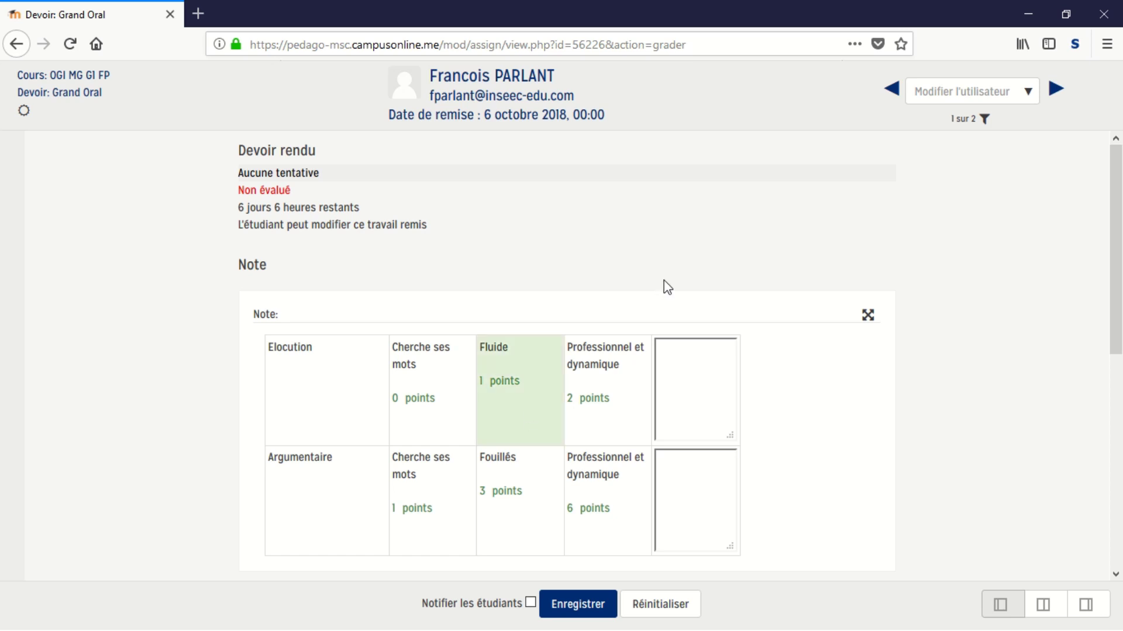
{"action": "left_click", "coordinate": [542, 465]}
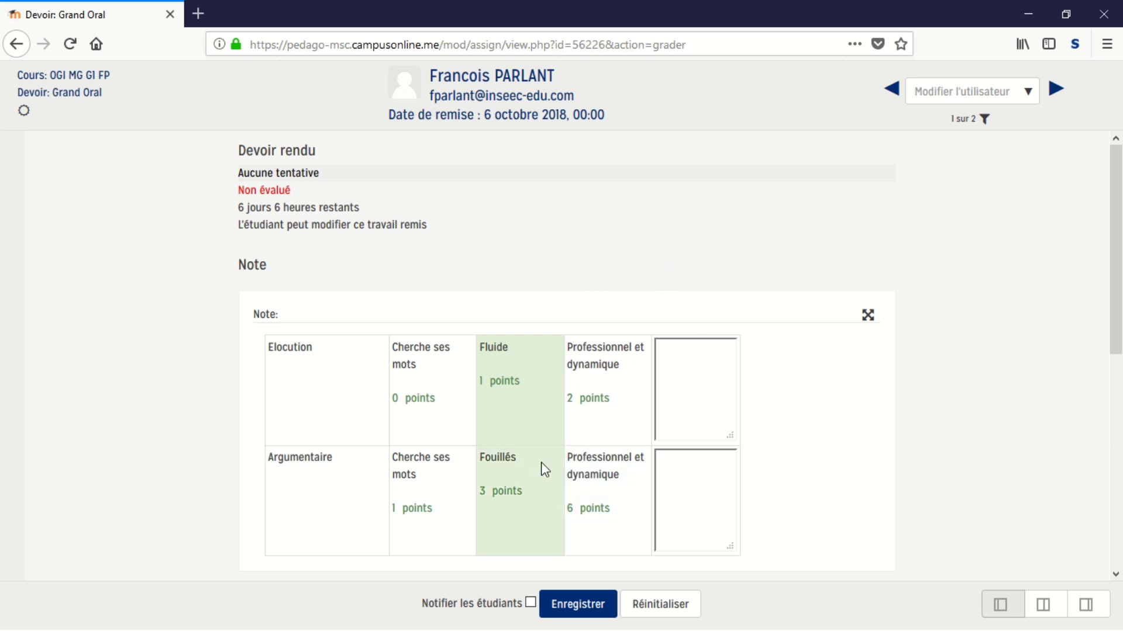
{"action": "left_click", "coordinate": [466, 507]}
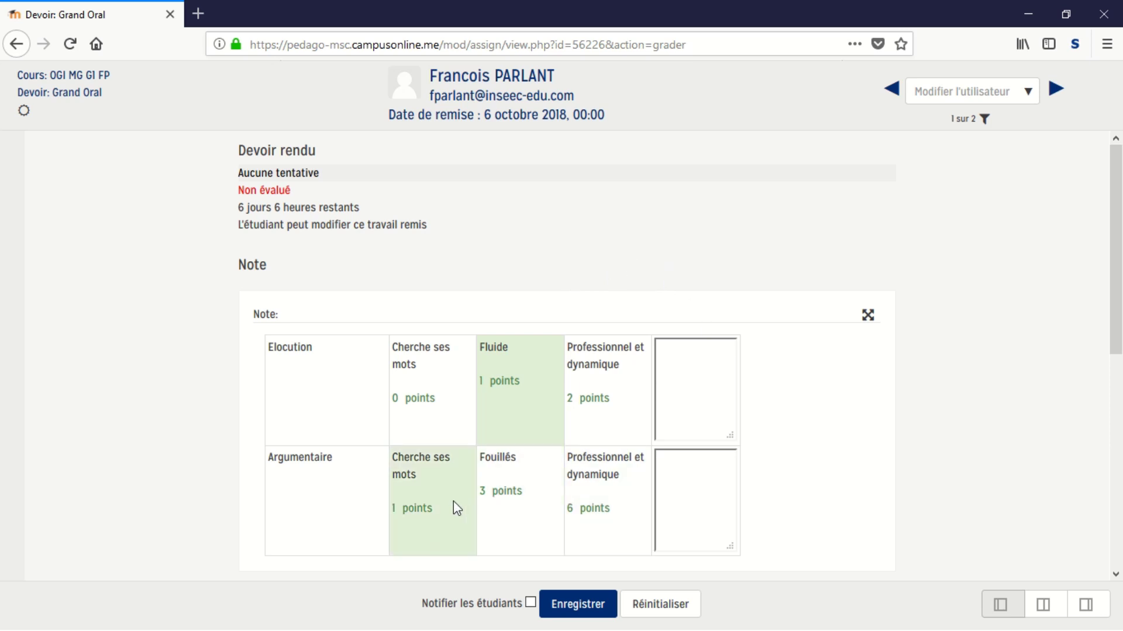
{"action": "left_click", "coordinate": [605, 478]}
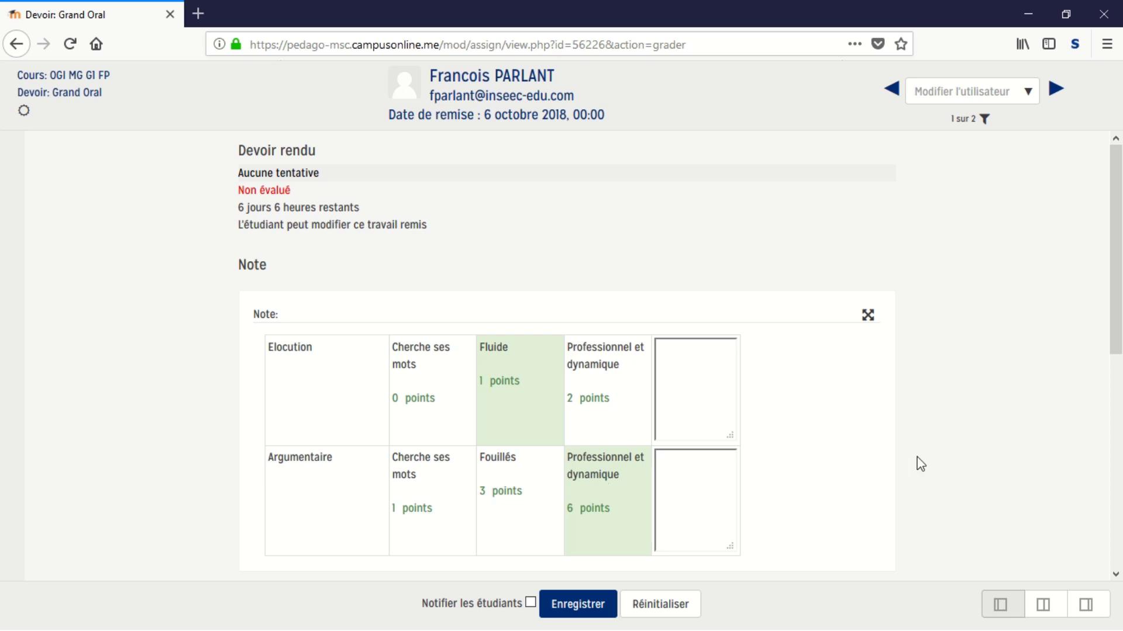
Save the student's rubric grade without adding feedback comments and close the confirmation.
{"action": "scroll", "coordinate": [920, 464], "scroll_direction": "down", "scroll_amount": 4}
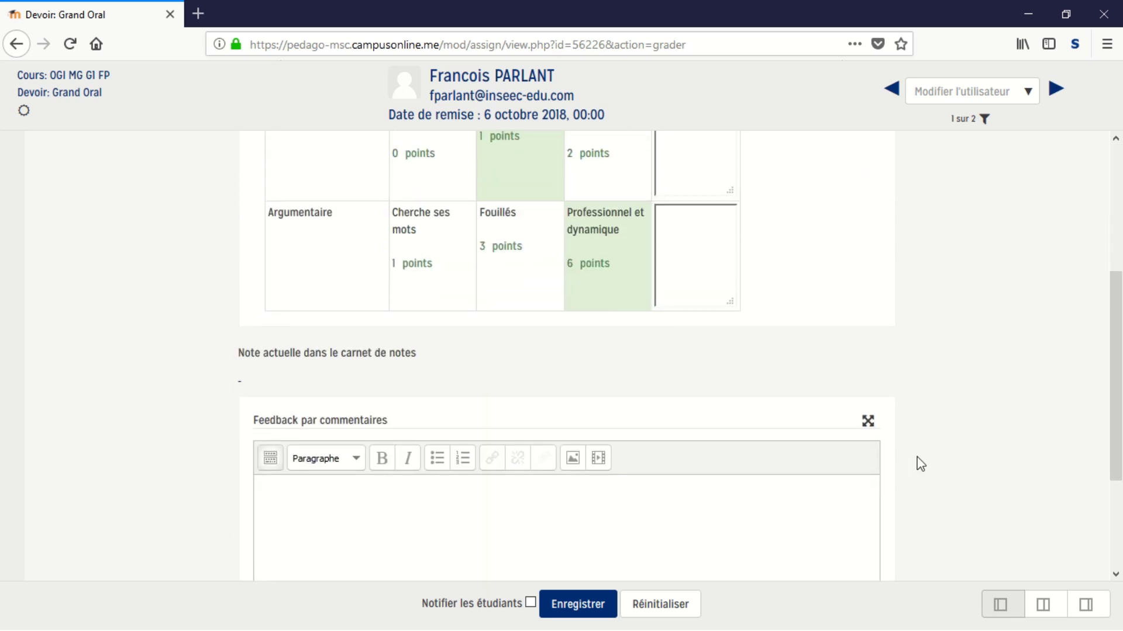
{"action": "left_click", "coordinate": [599, 599]}
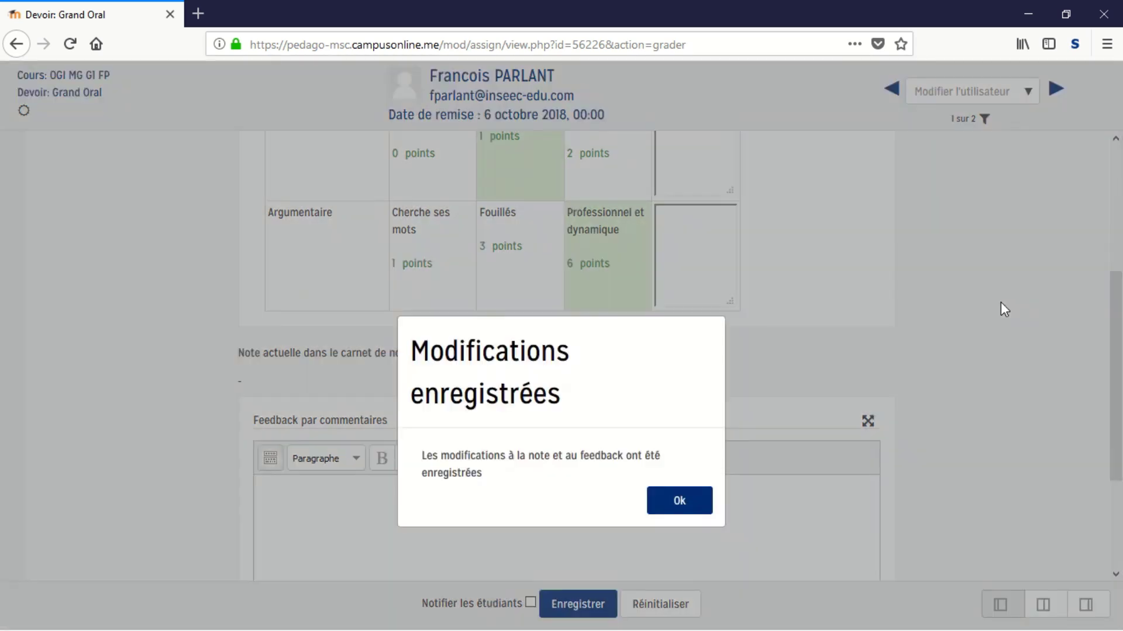
{"action": "left_click", "coordinate": [658, 507]}
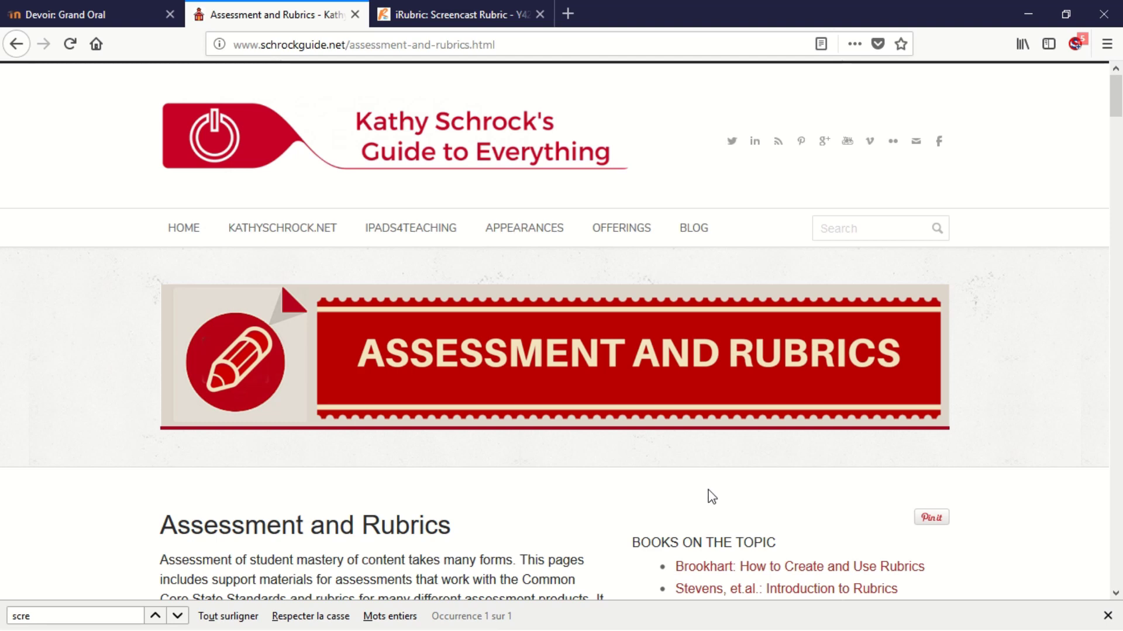
Browse the example rubrics on the Assessment and Rubrics web page, and view the iRubric Screencast Rubric.
{"action": "scroll", "coordinate": [593, 503], "scroll_direction": "down", "scroll_amount": 5}
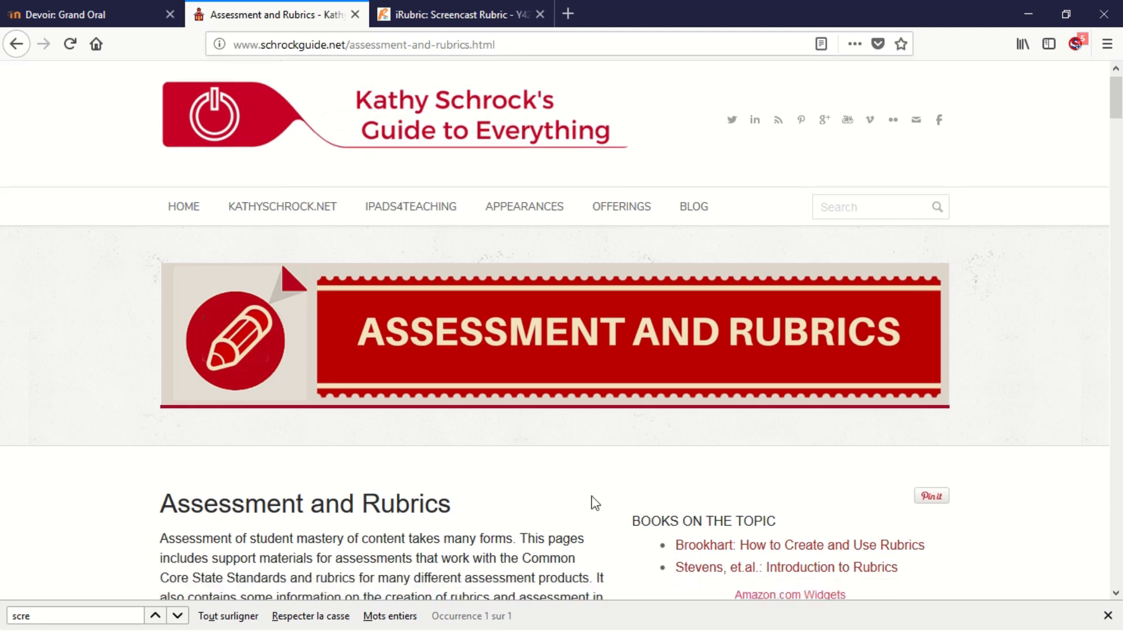
{"action": "scroll", "coordinate": [594, 502], "scroll_direction": "down", "scroll_amount": 9}
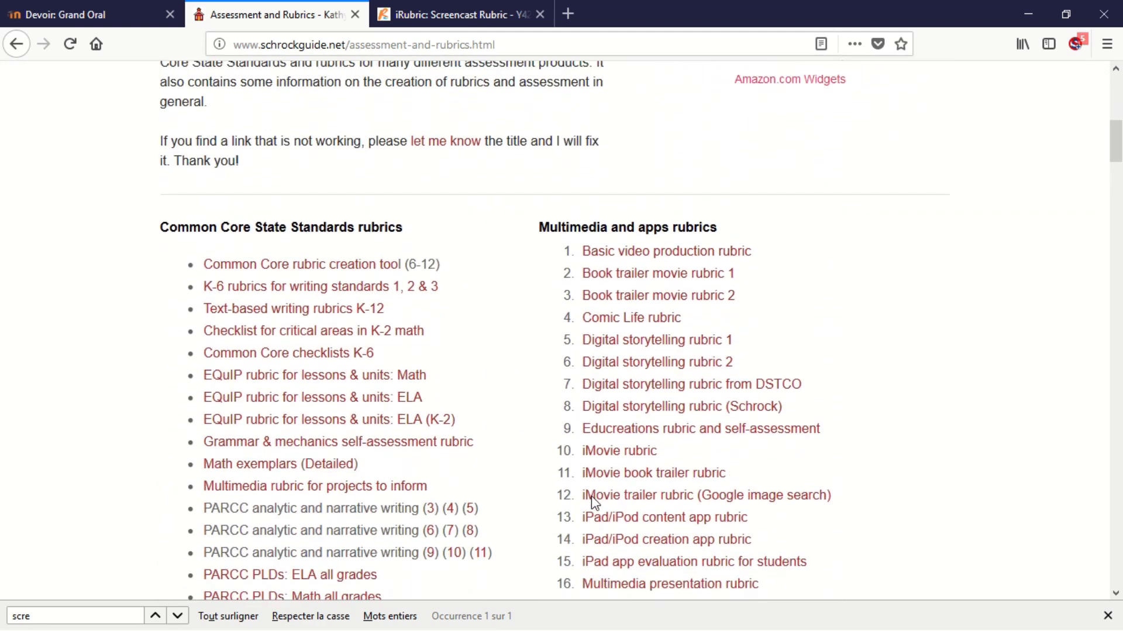
{"action": "scroll", "coordinate": [591, 496], "scroll_direction": "down", "scroll_amount": 3}
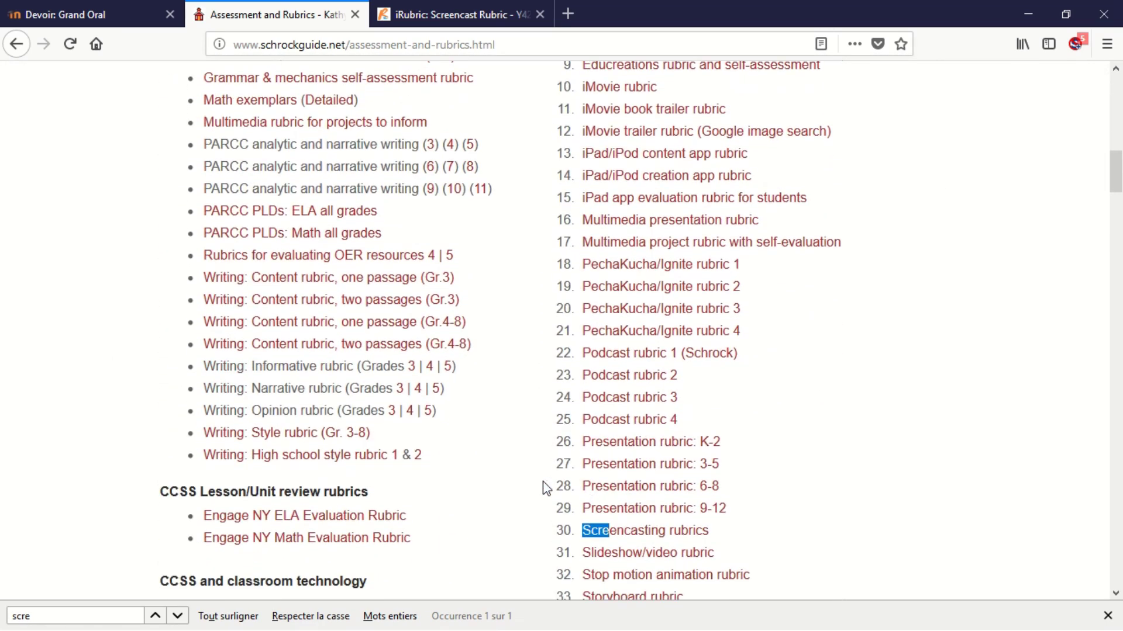
{"action": "left_click", "coordinate": [450, 21]}
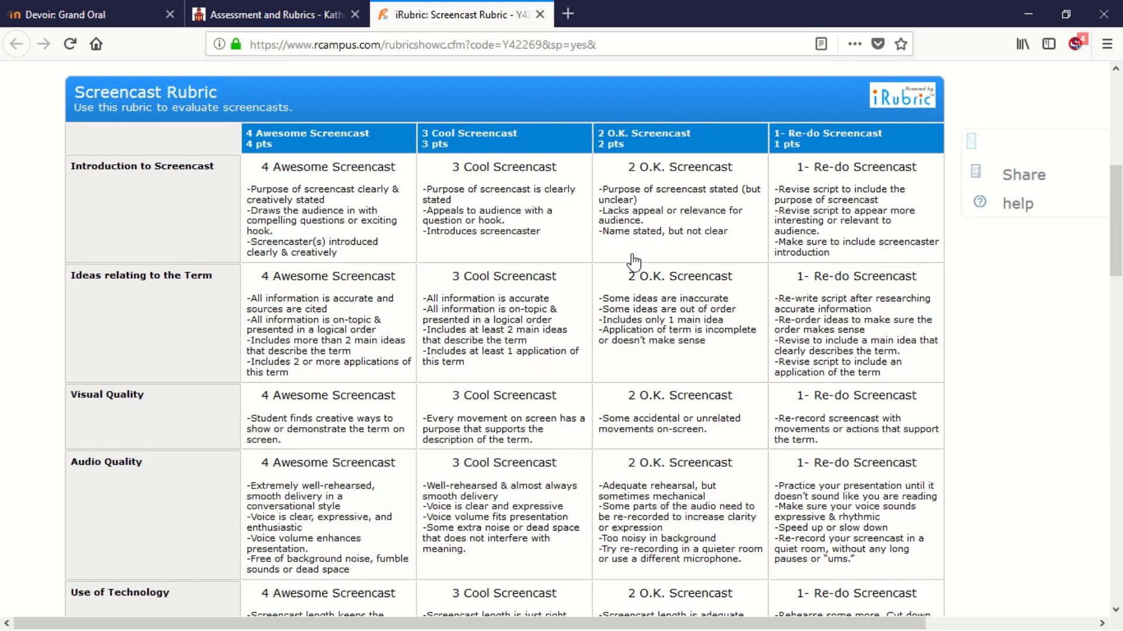